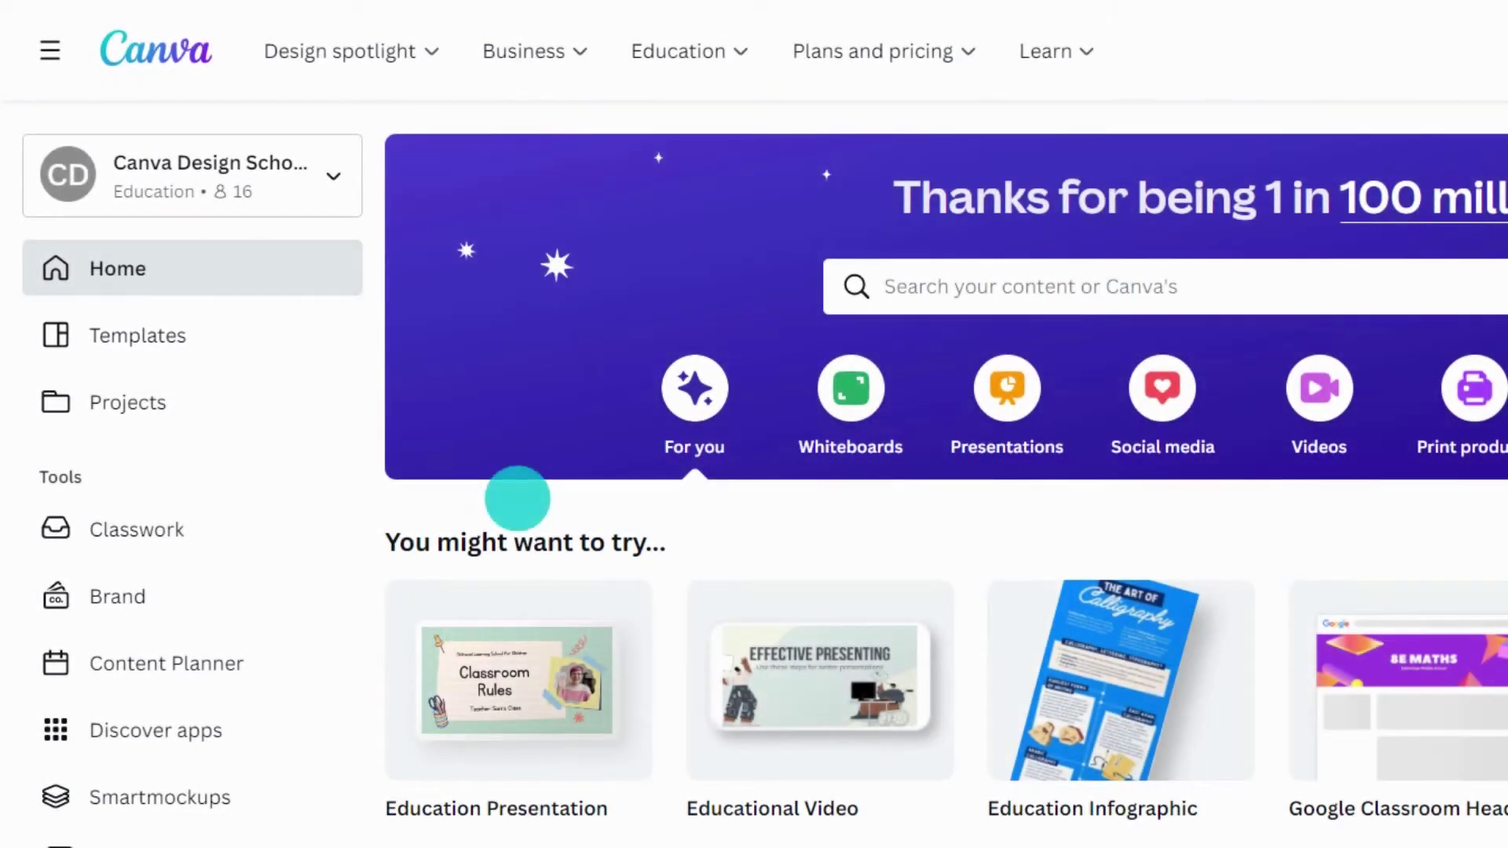
- Preview the Olive Green Bold and Blocky Process Infographic from the Education Infographics templates
left_click(267, 339)
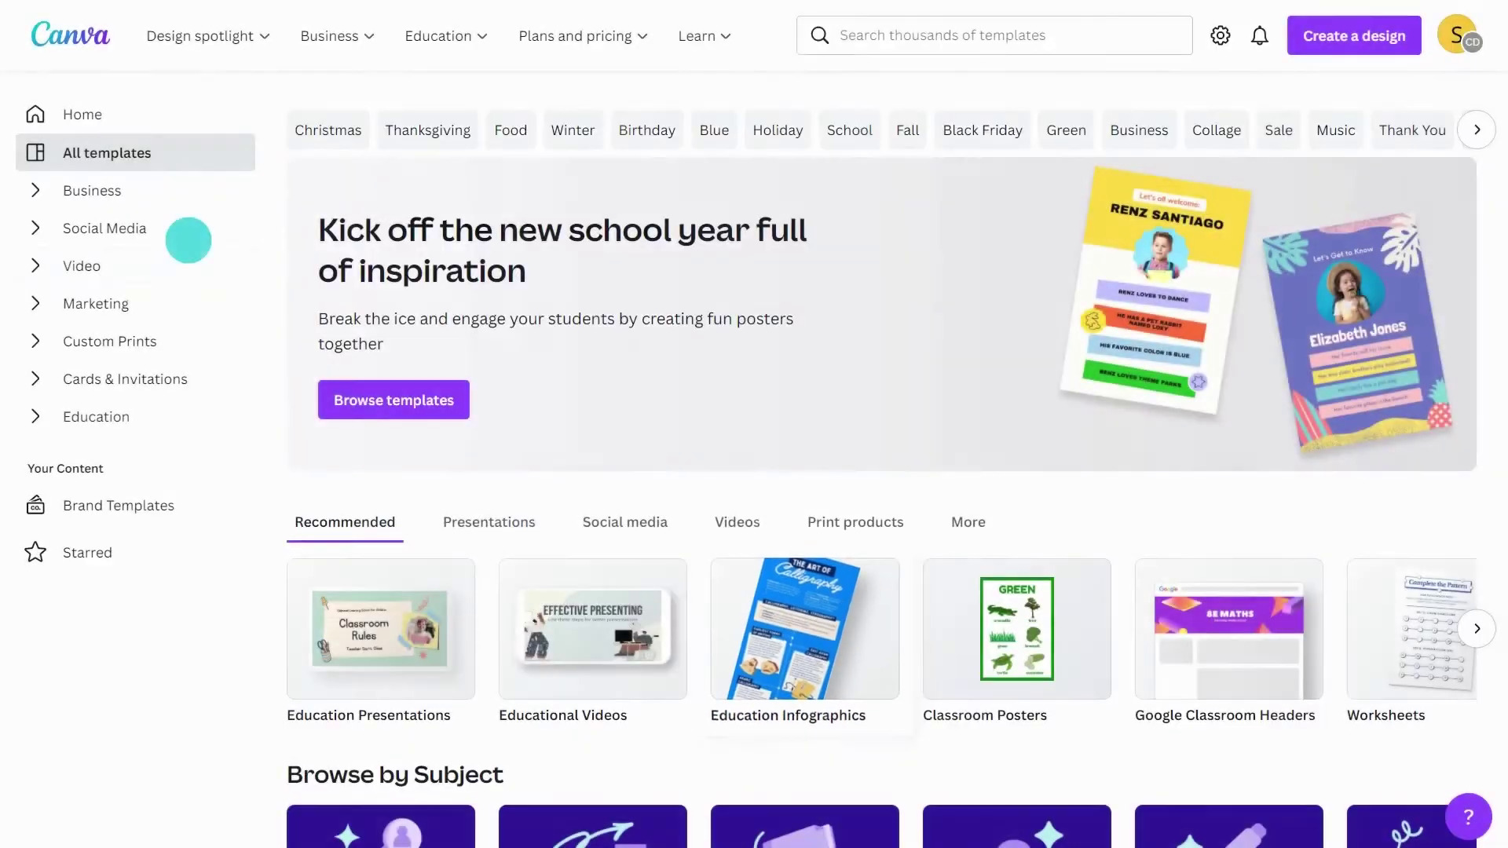
left_click(773, 627)
scroll(773, 627, "down", 15)
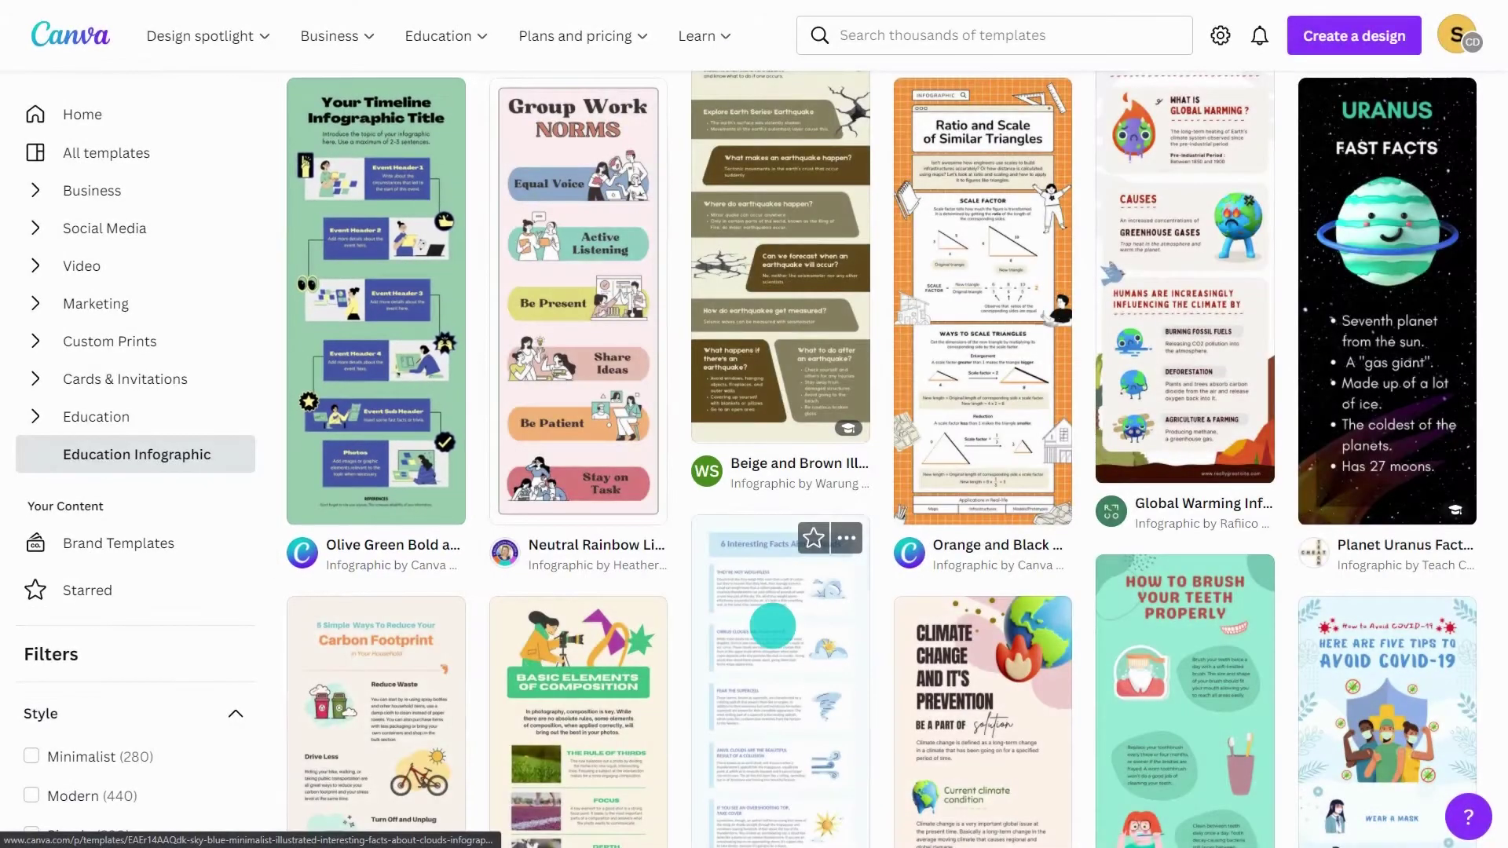
left_click(381, 340)
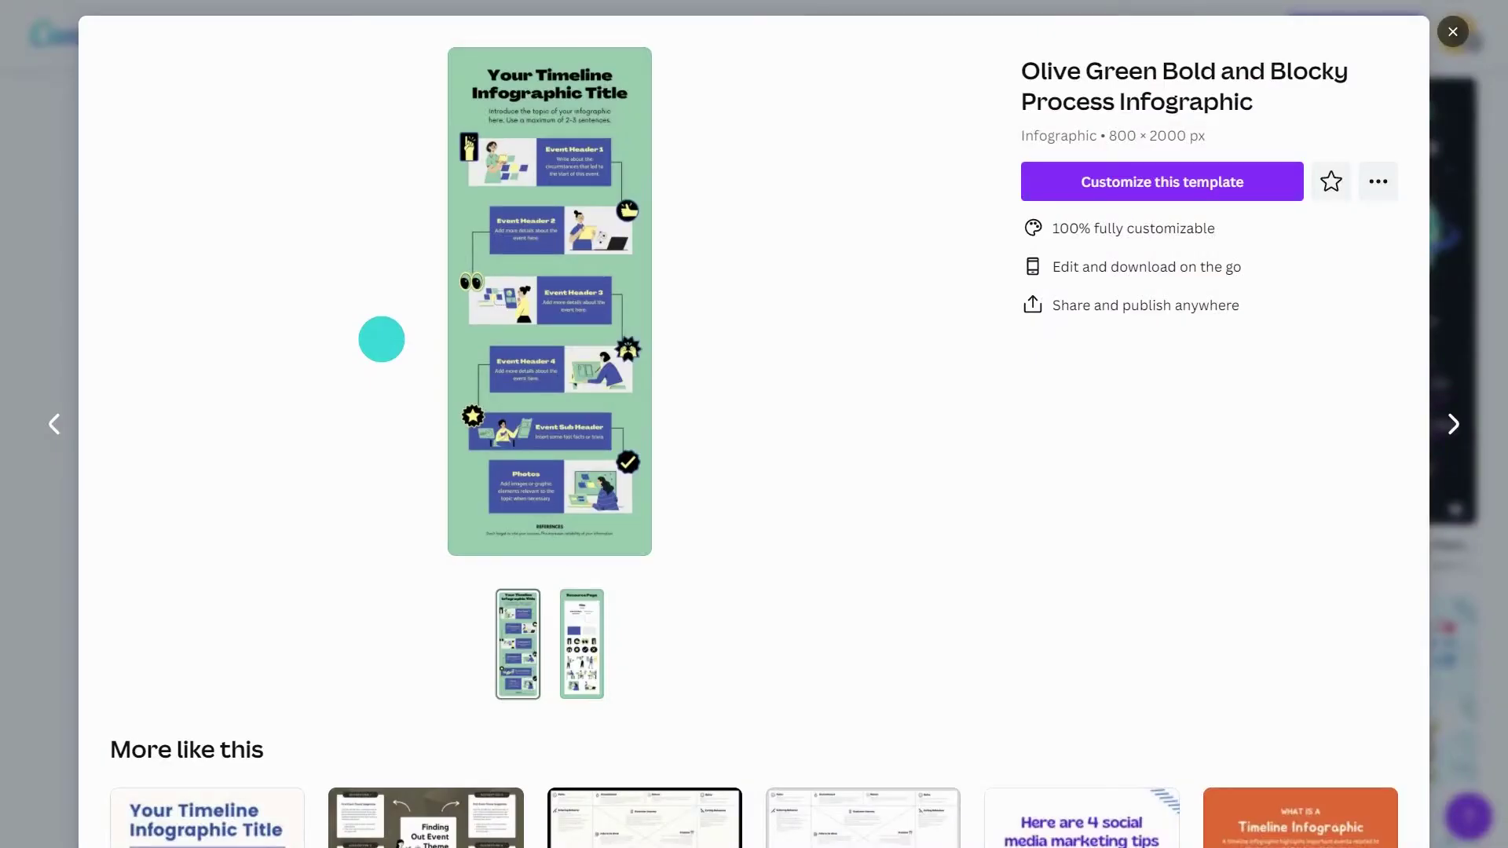
- Customize a copy and retitle it 'Name of Historic Event' with 'Timeline' on a second line
left_click(1158, 177)
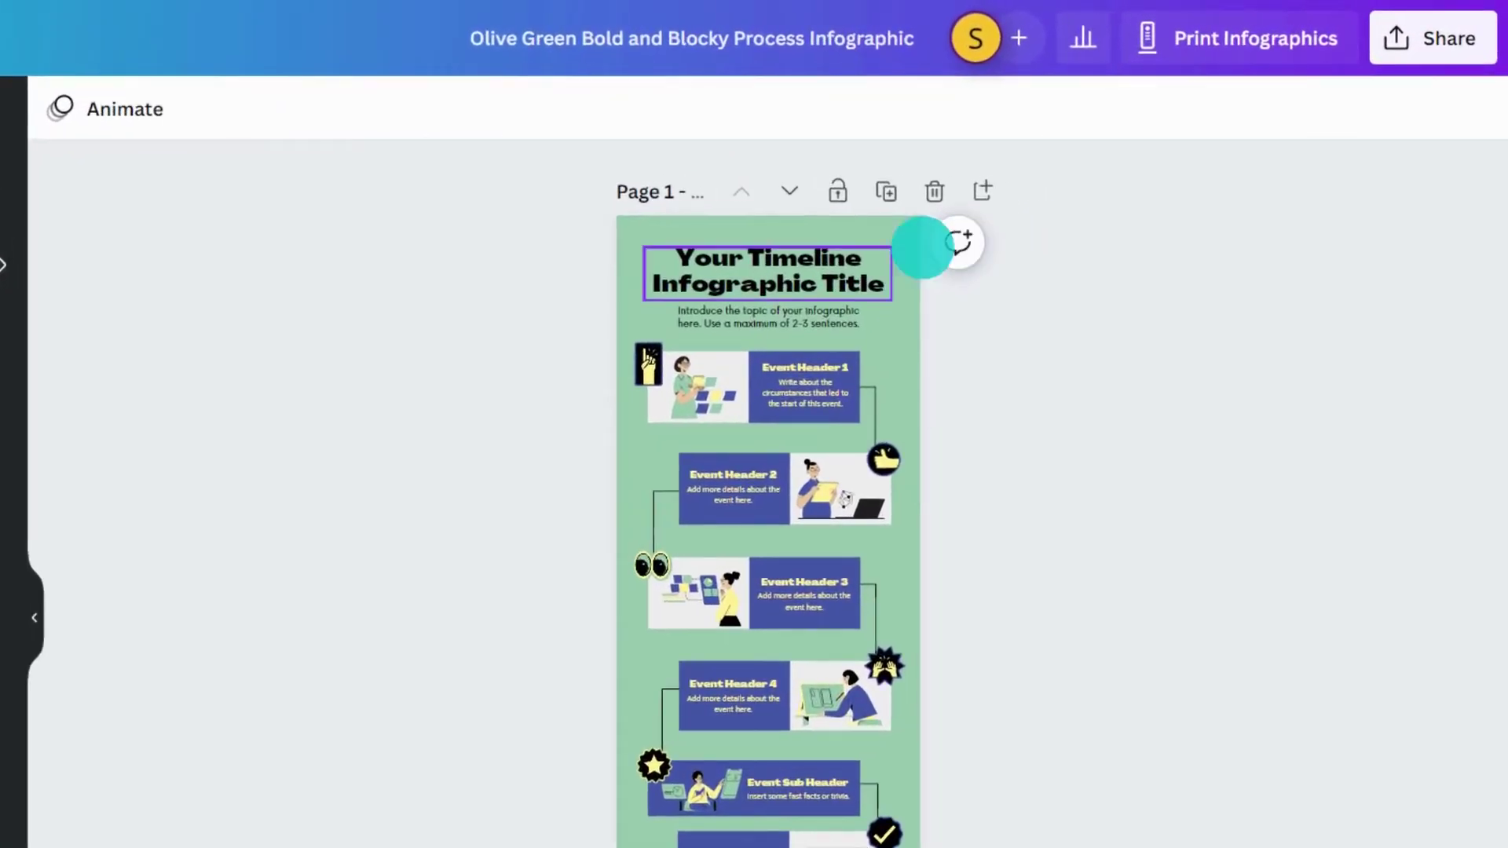
double_click(926, 215)
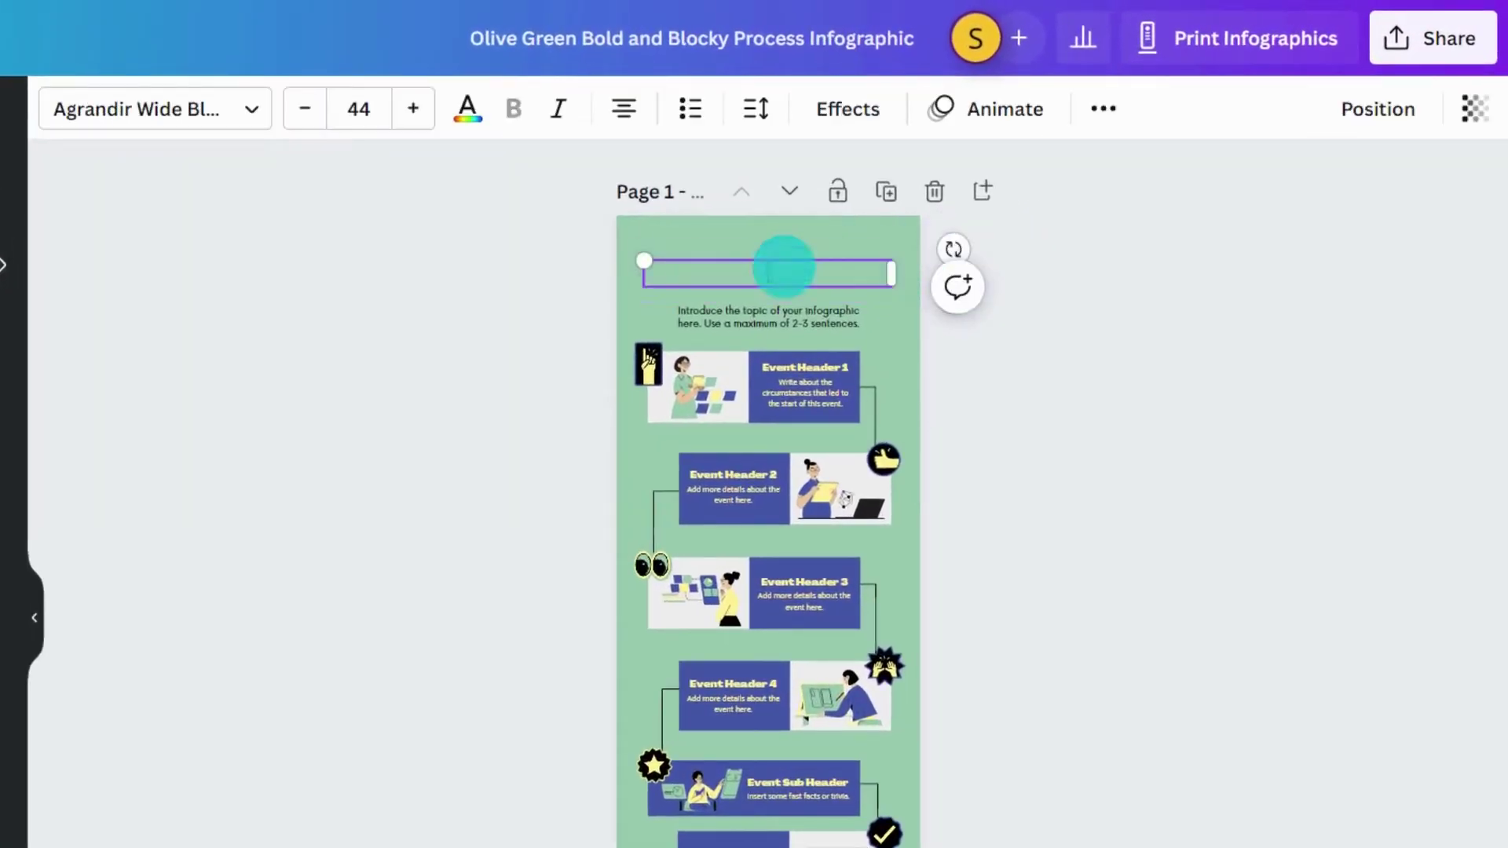
type("Name of Historic Event")
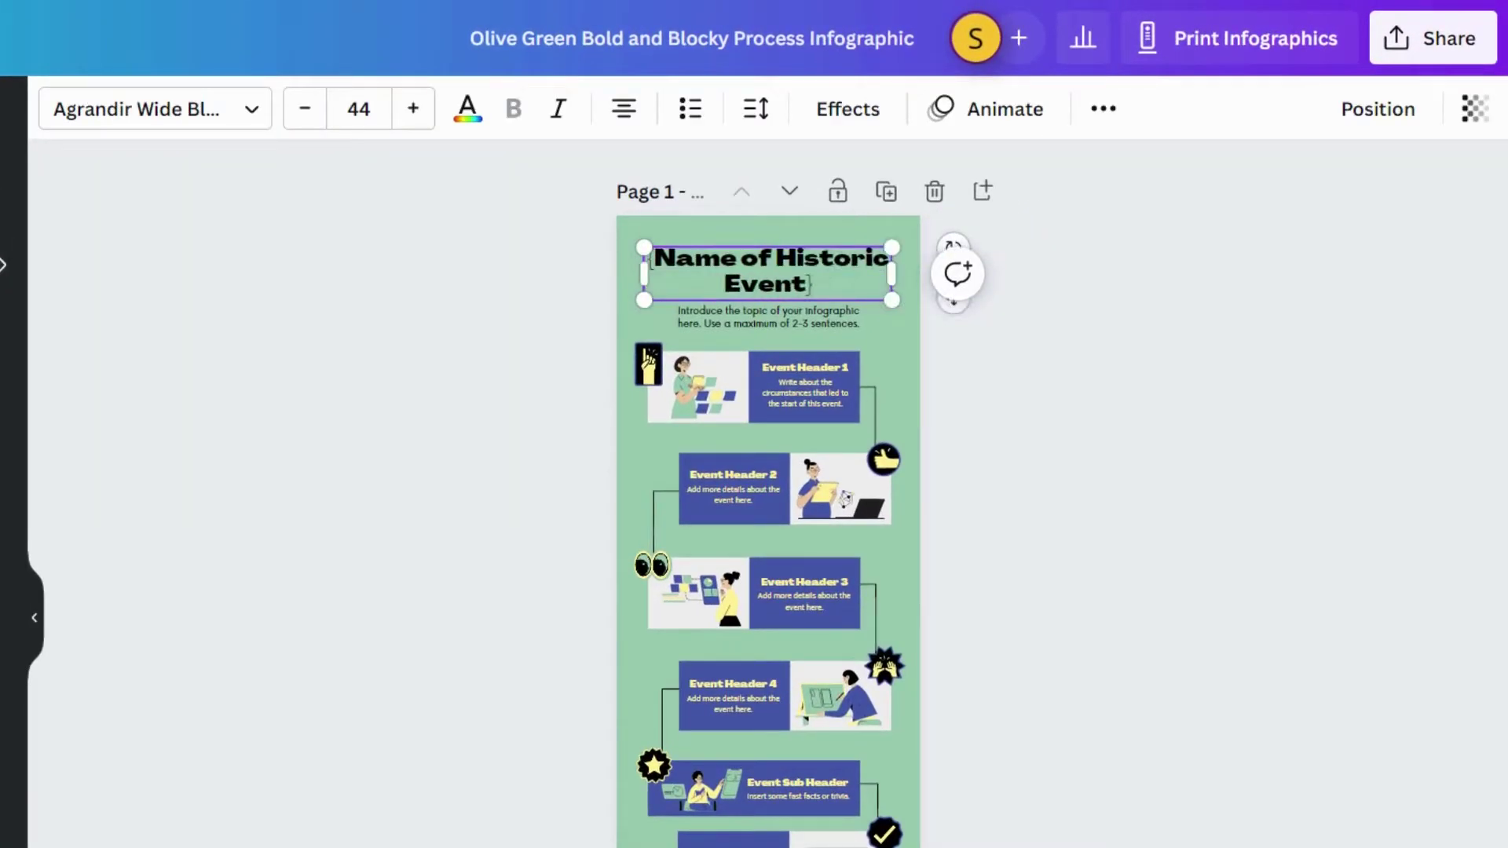
key("Return")
type("Timeline")
- Resize the title box to fit, centre it on the page, and open the sharing options
left_click_drag(882, 310, 948, 271)
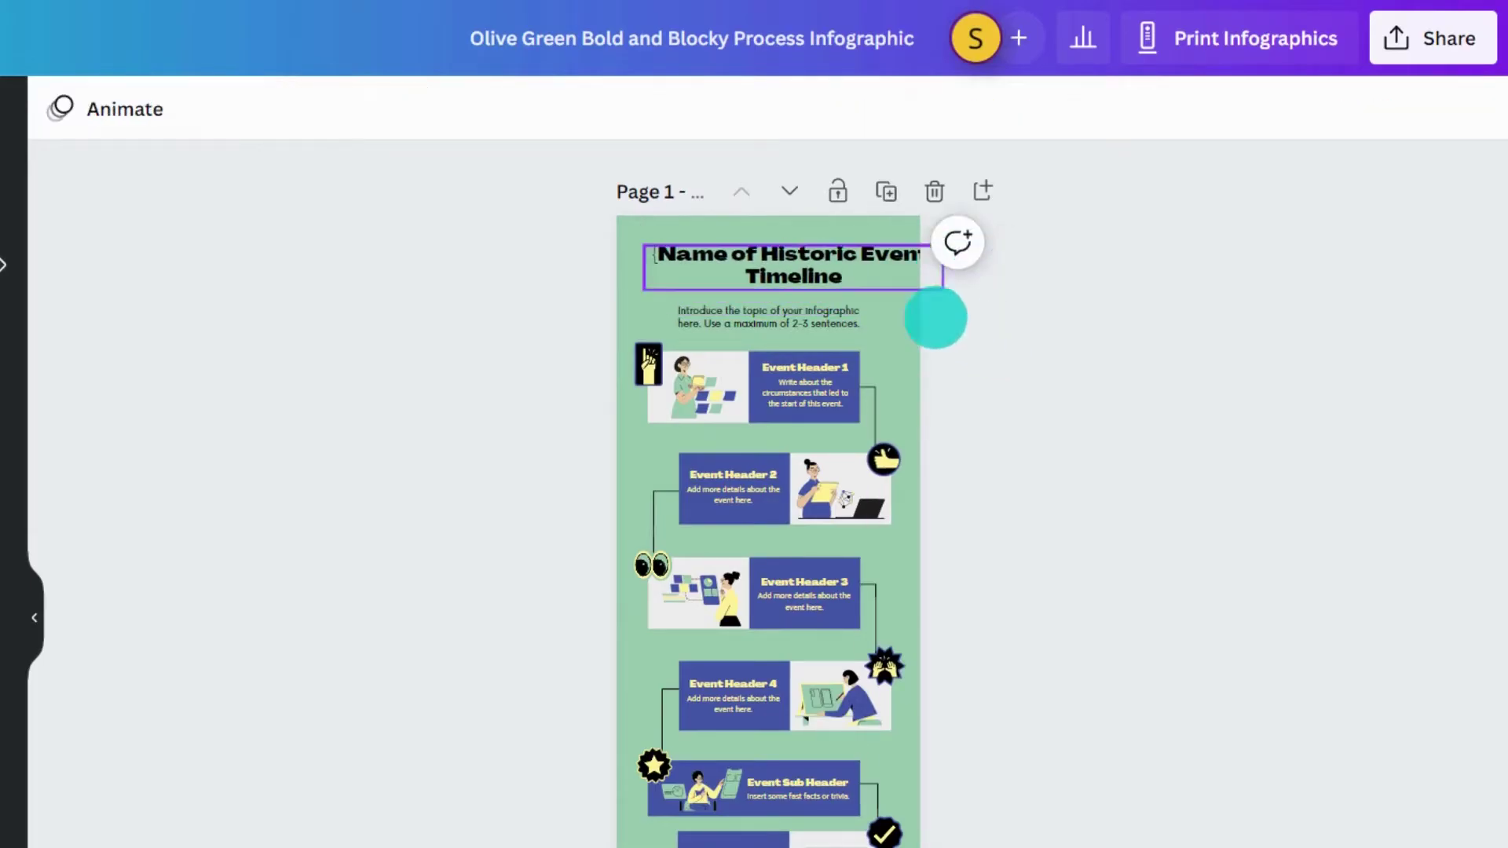
left_click_drag(817, 267, 791, 262)
left_click(1071, 262)
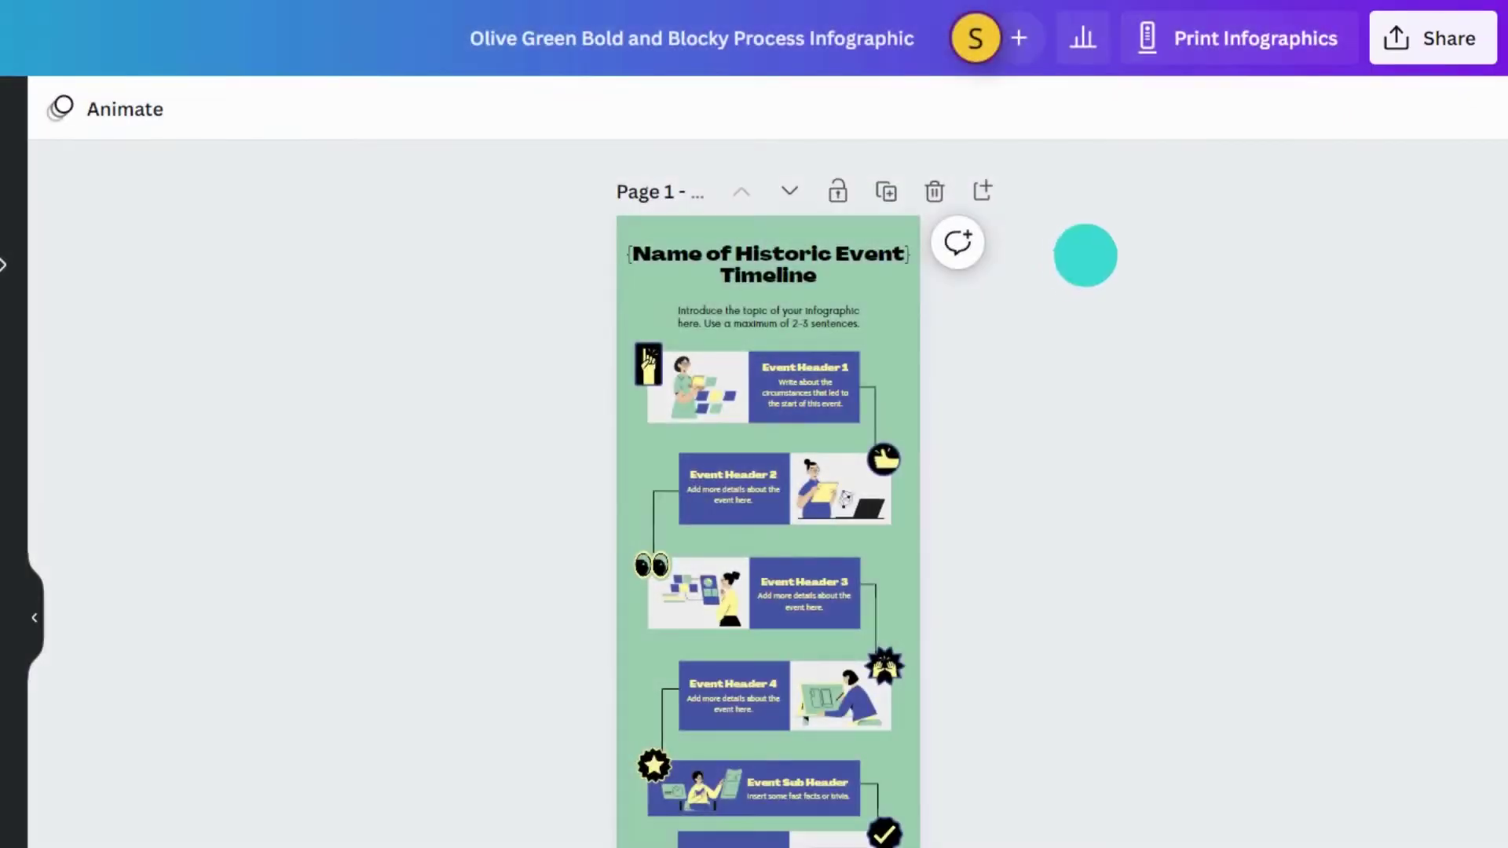
left_click(1434, 37)
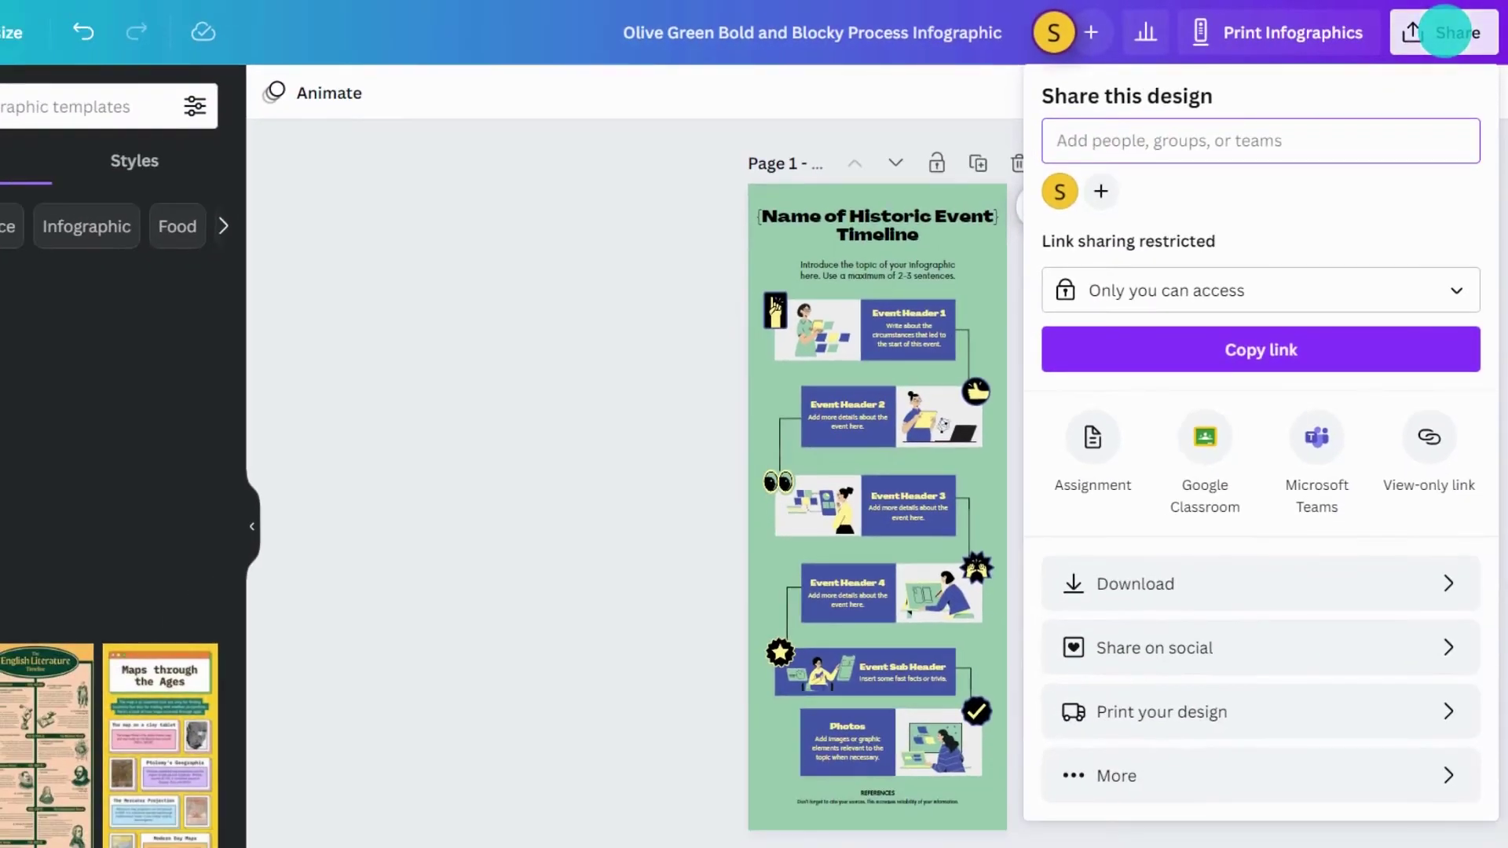
- Copy a Template link for the historic event timeline from the Share panel's More options
left_click(1241, 783)
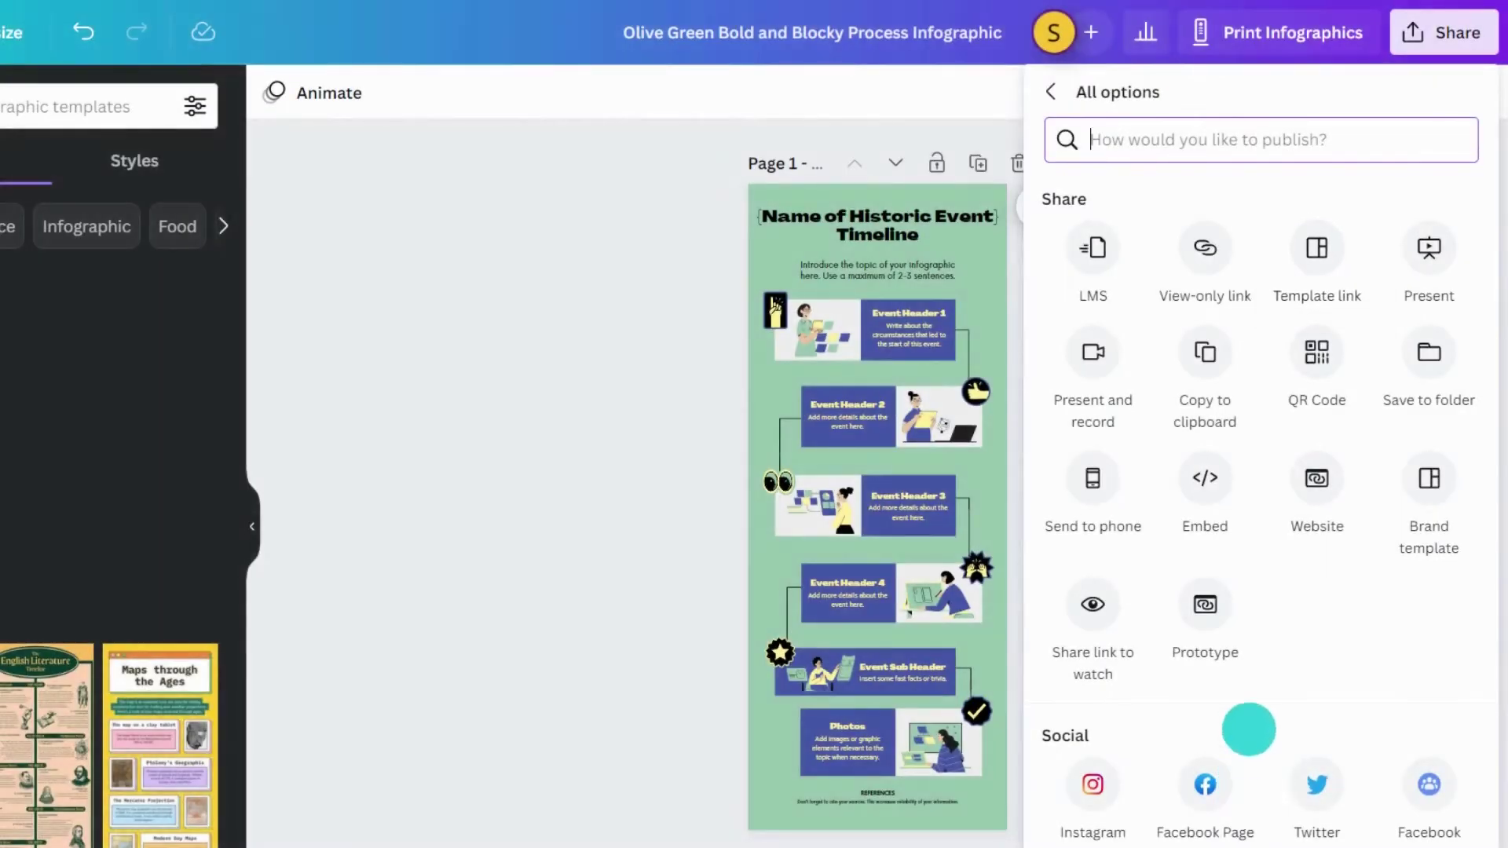
left_click(1318, 258)
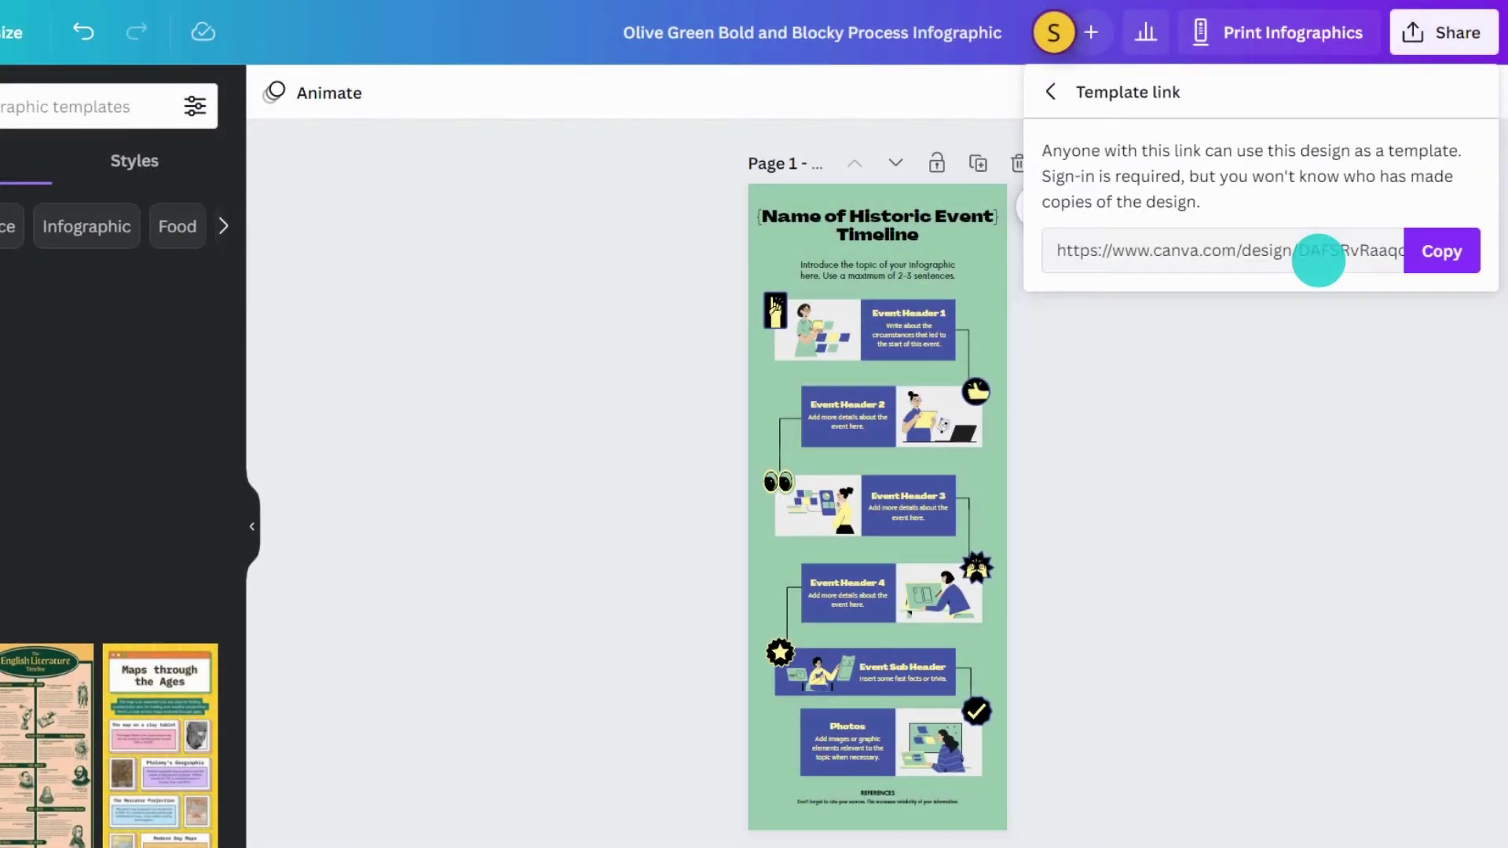
left_click(1441, 251)
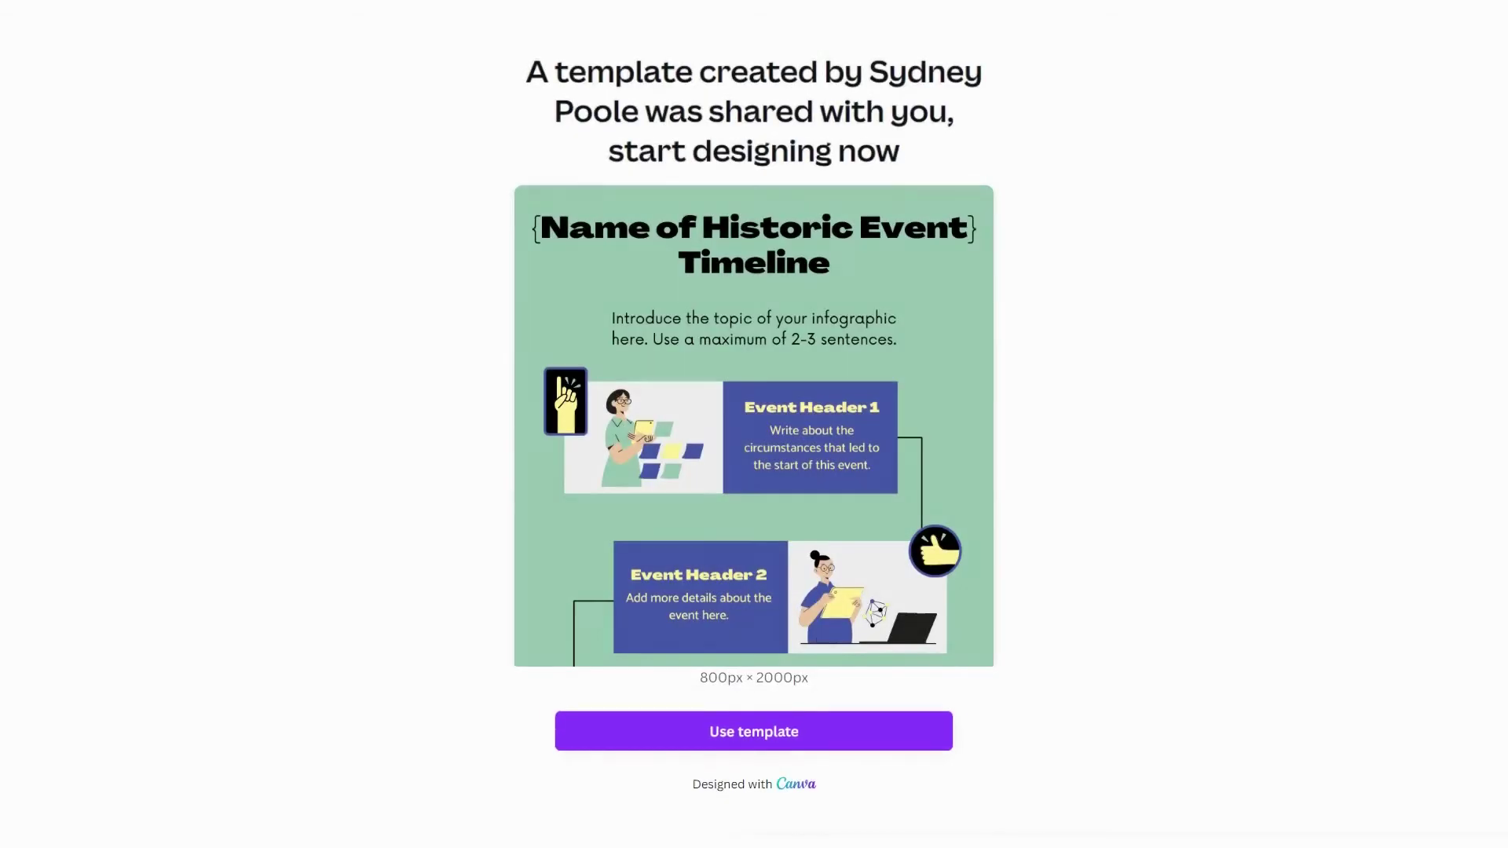
- Create your own design from the shared template and replace its title text
left_click(698, 729)
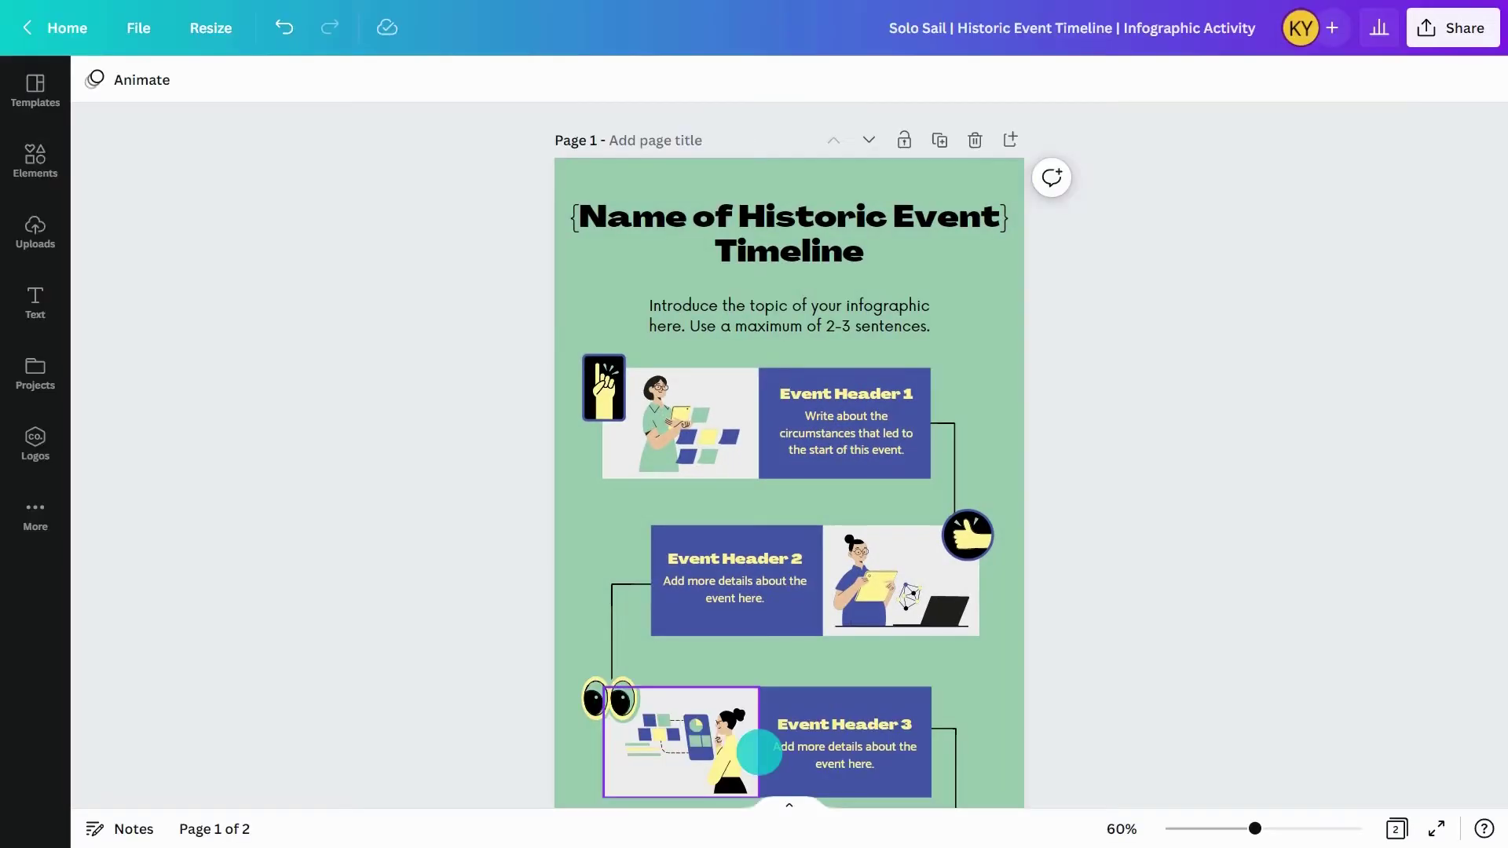
left_click(794, 223)
left_click(798, 212)
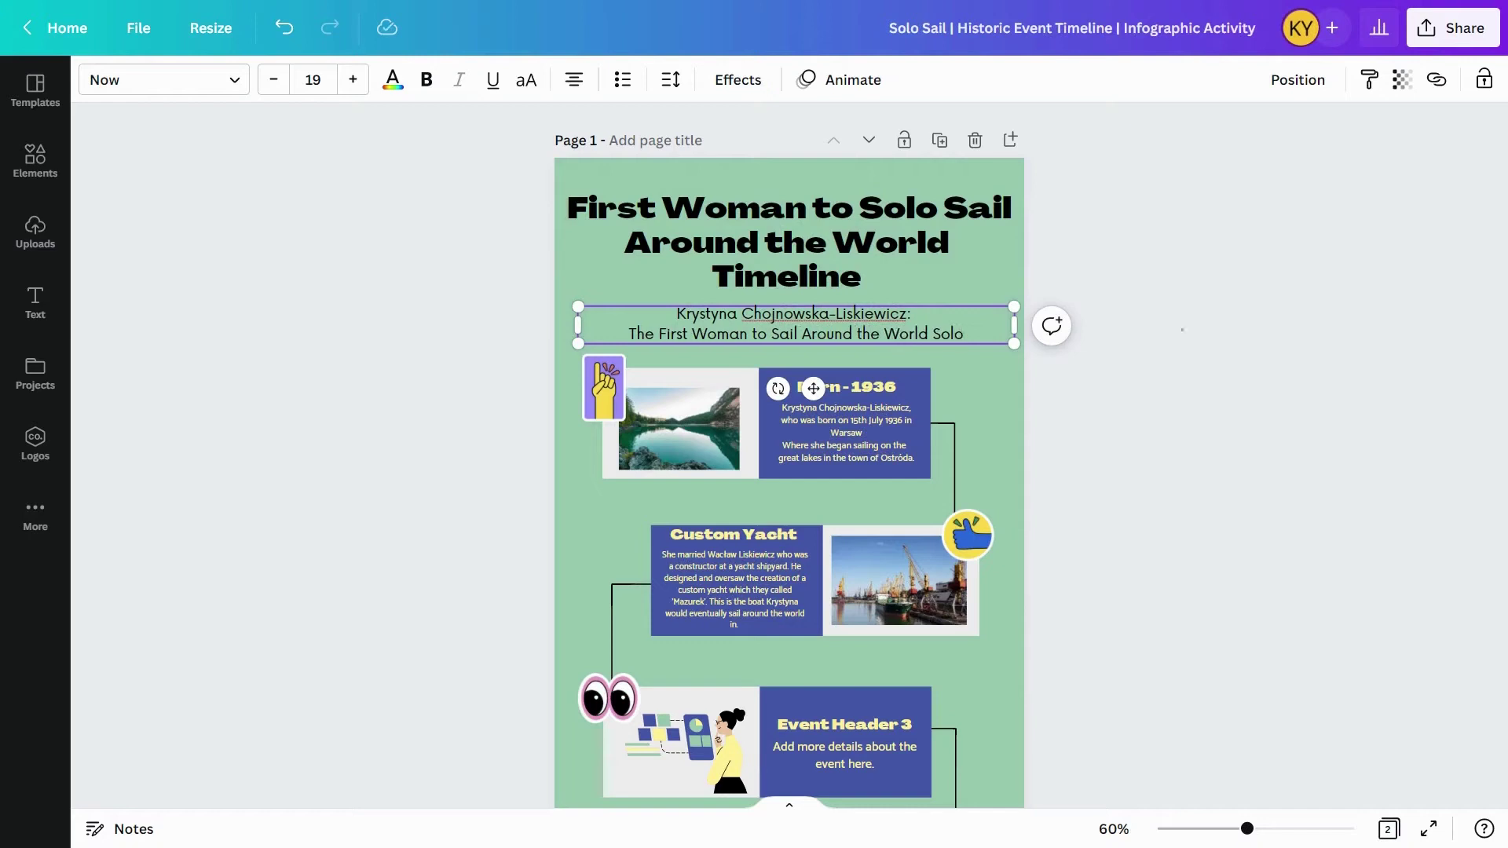
left_click(1182, 330)
- Share the finished timeline with the teacher as recipient and send it with a Hello message
left_click(1449, 33)
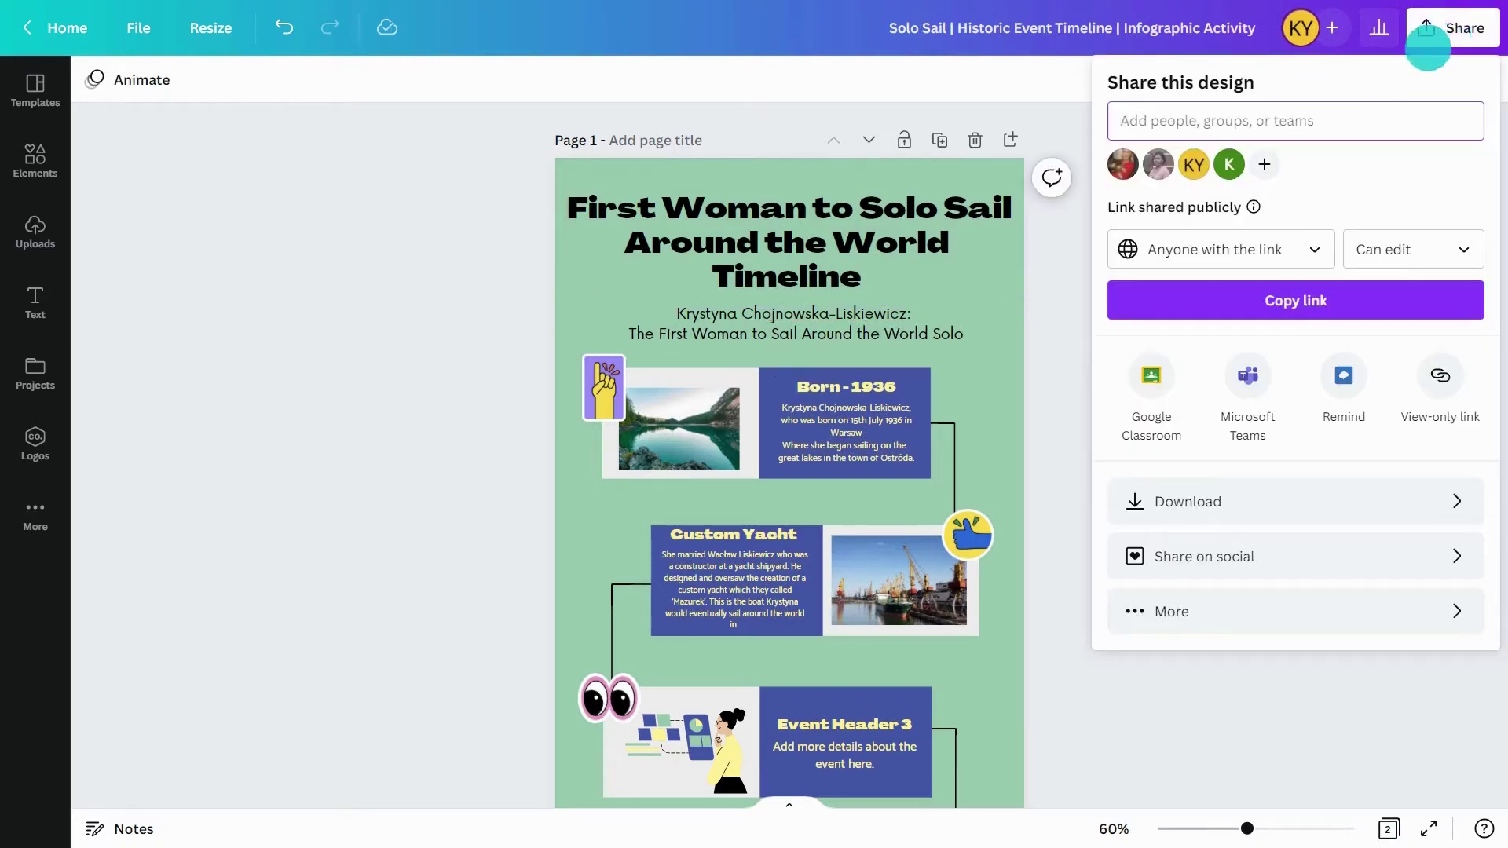
left_click(1334, 120)
type("Sydney")
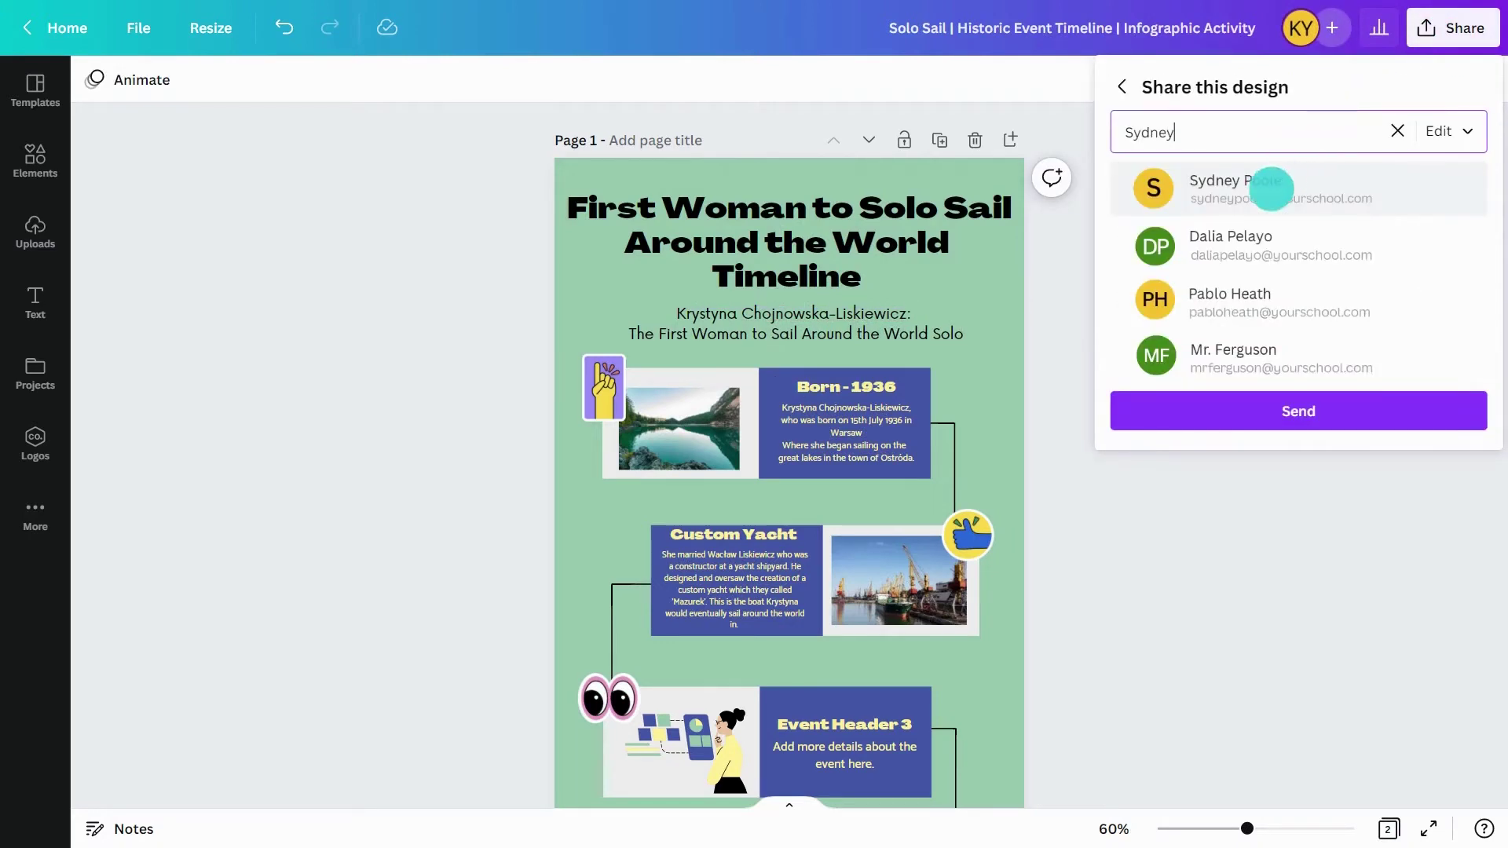
left_click(1271, 189)
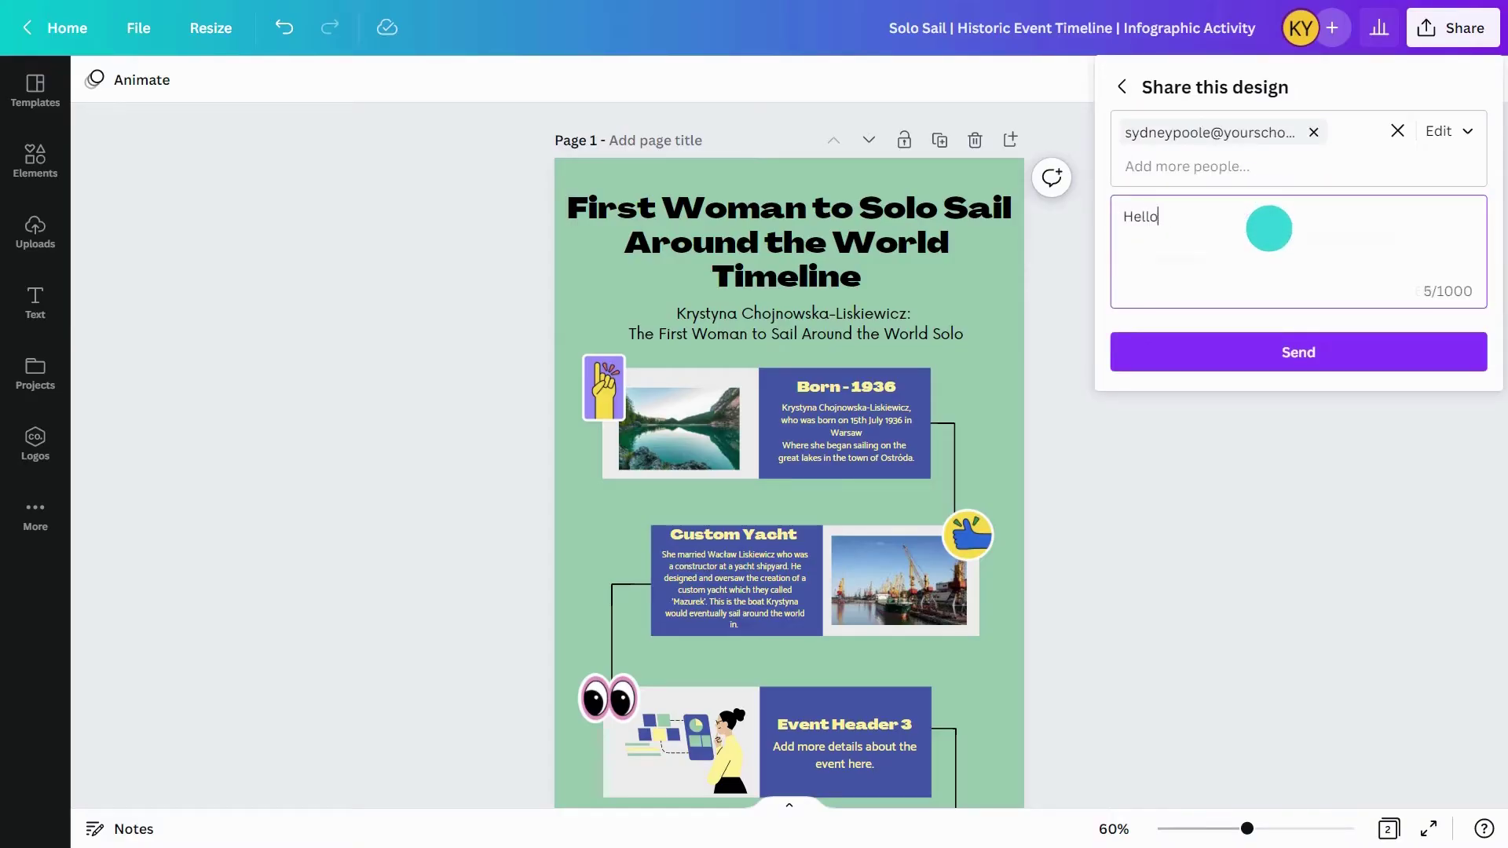
left_click(1272, 348)
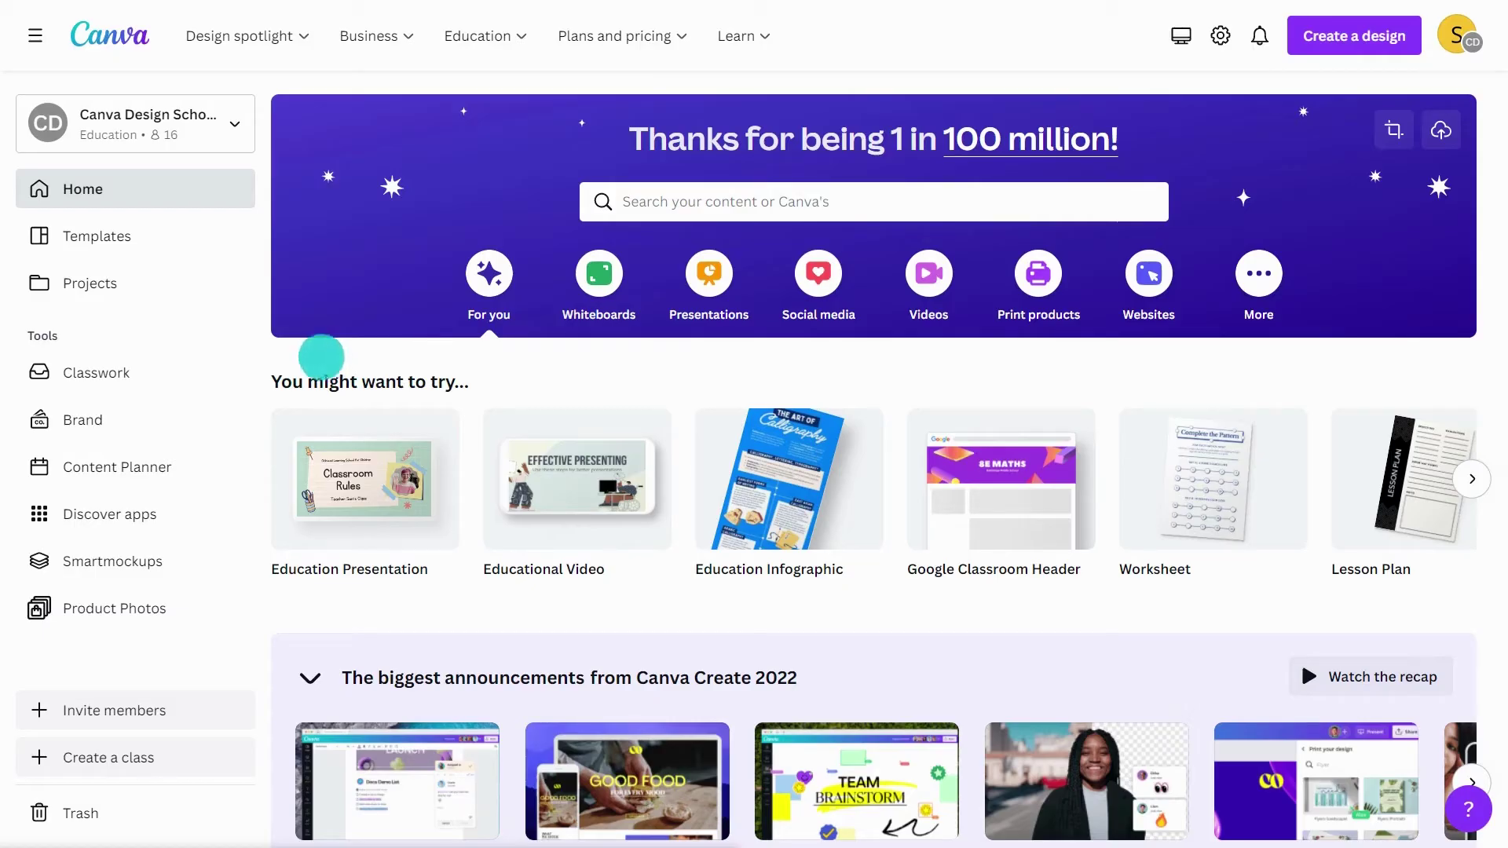
- Search templates for comic strip and create a blank 25 × 20 cm Comic Strip design
left_click(198, 239)
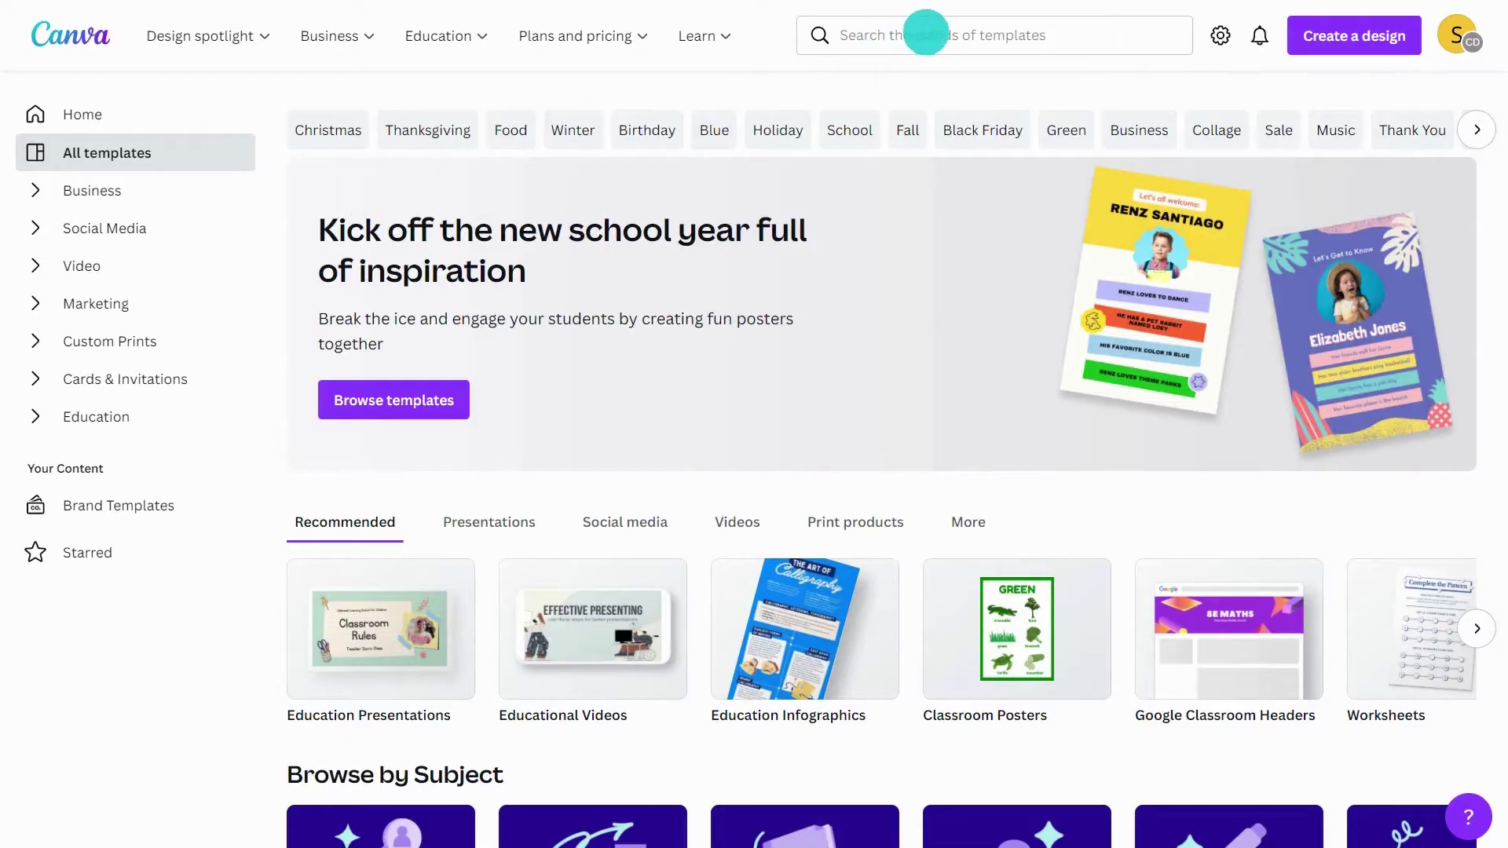
left_click(926, 30)
type("comic strip")
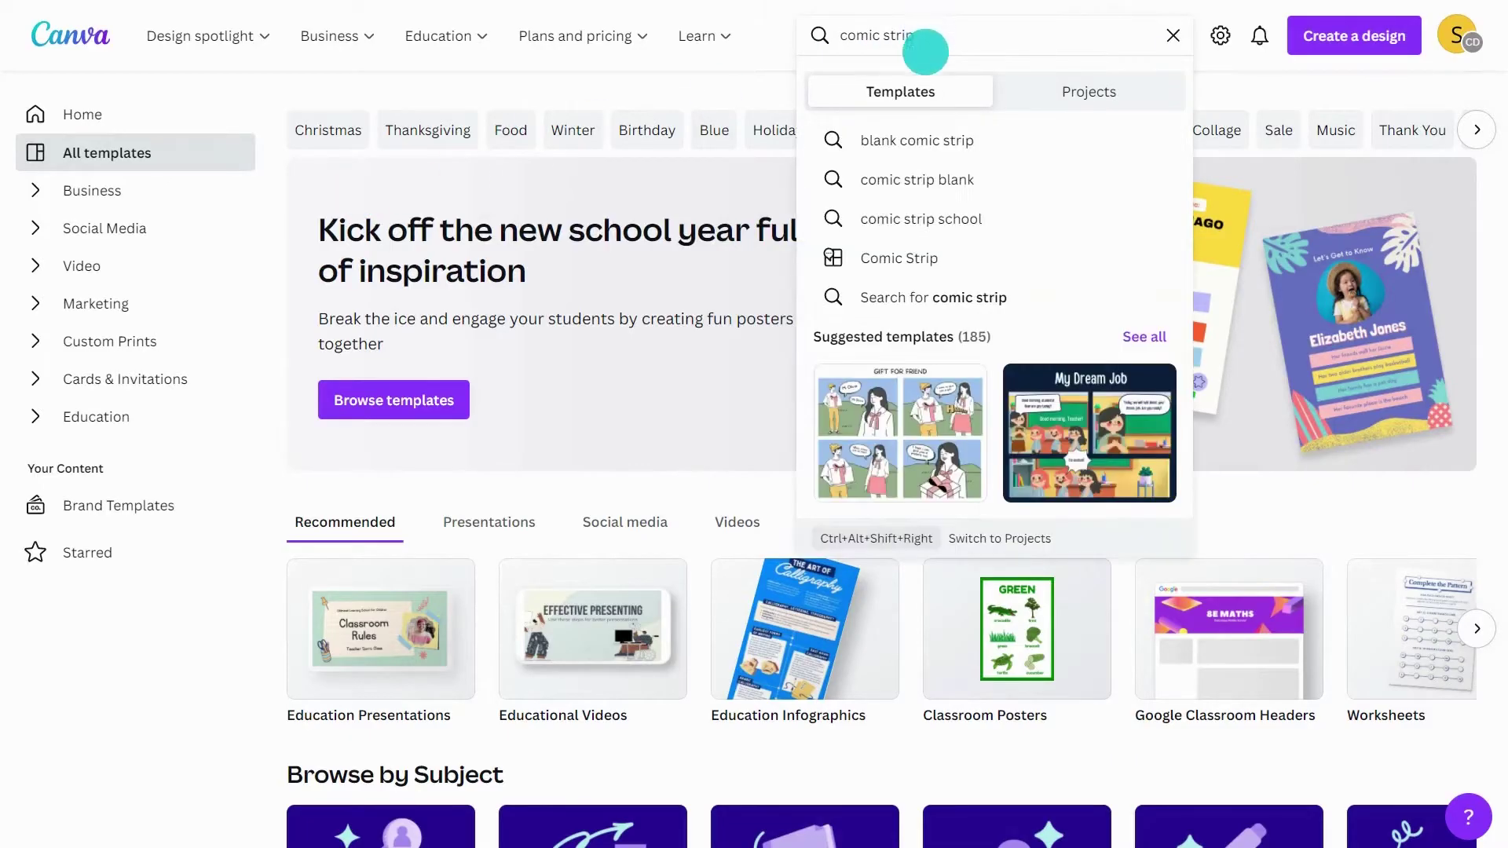
left_click(920, 257)
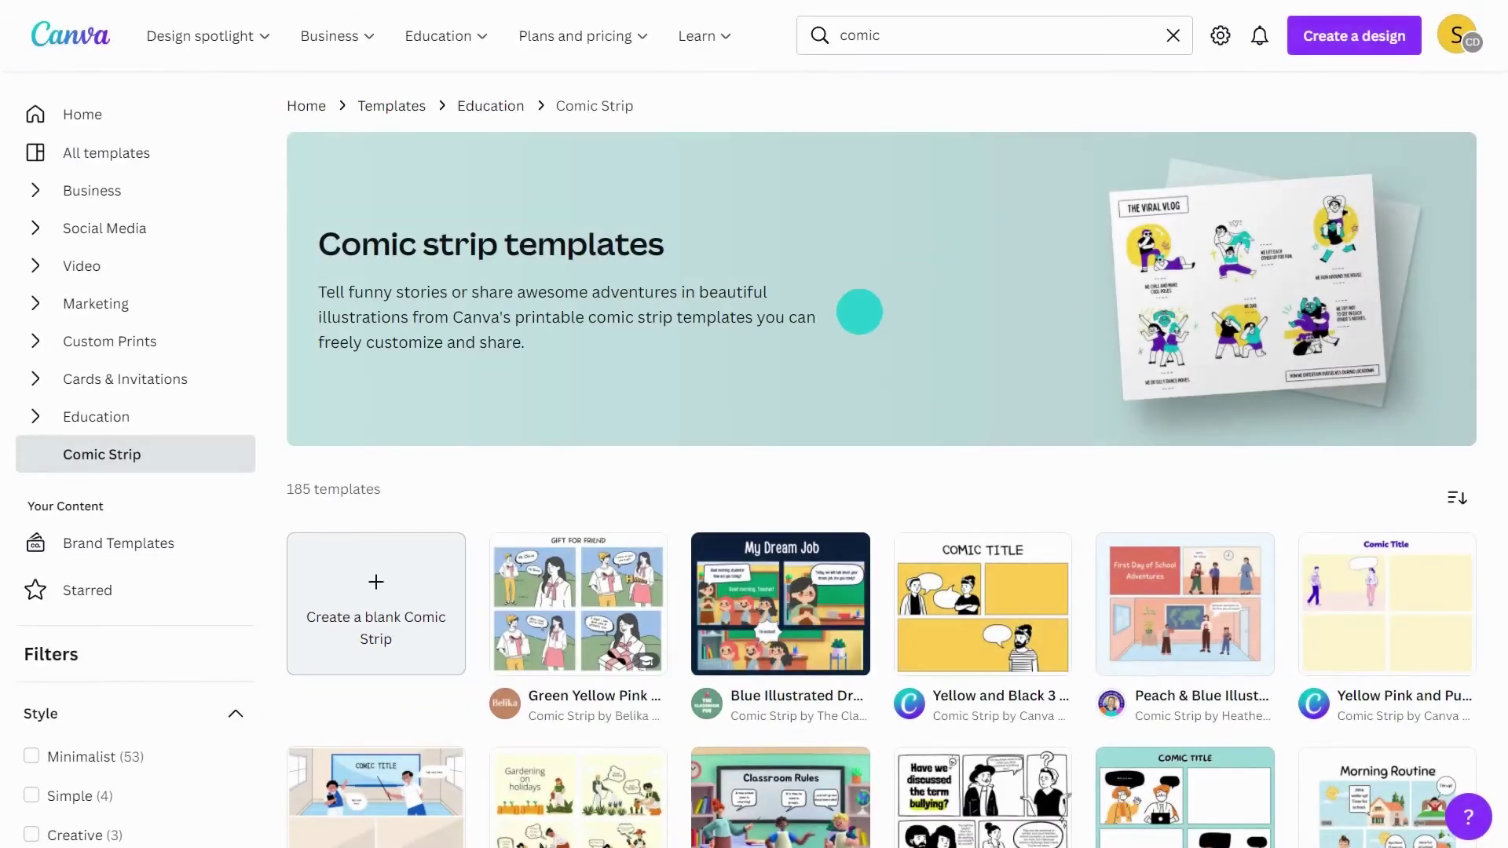
left_click(424, 557)
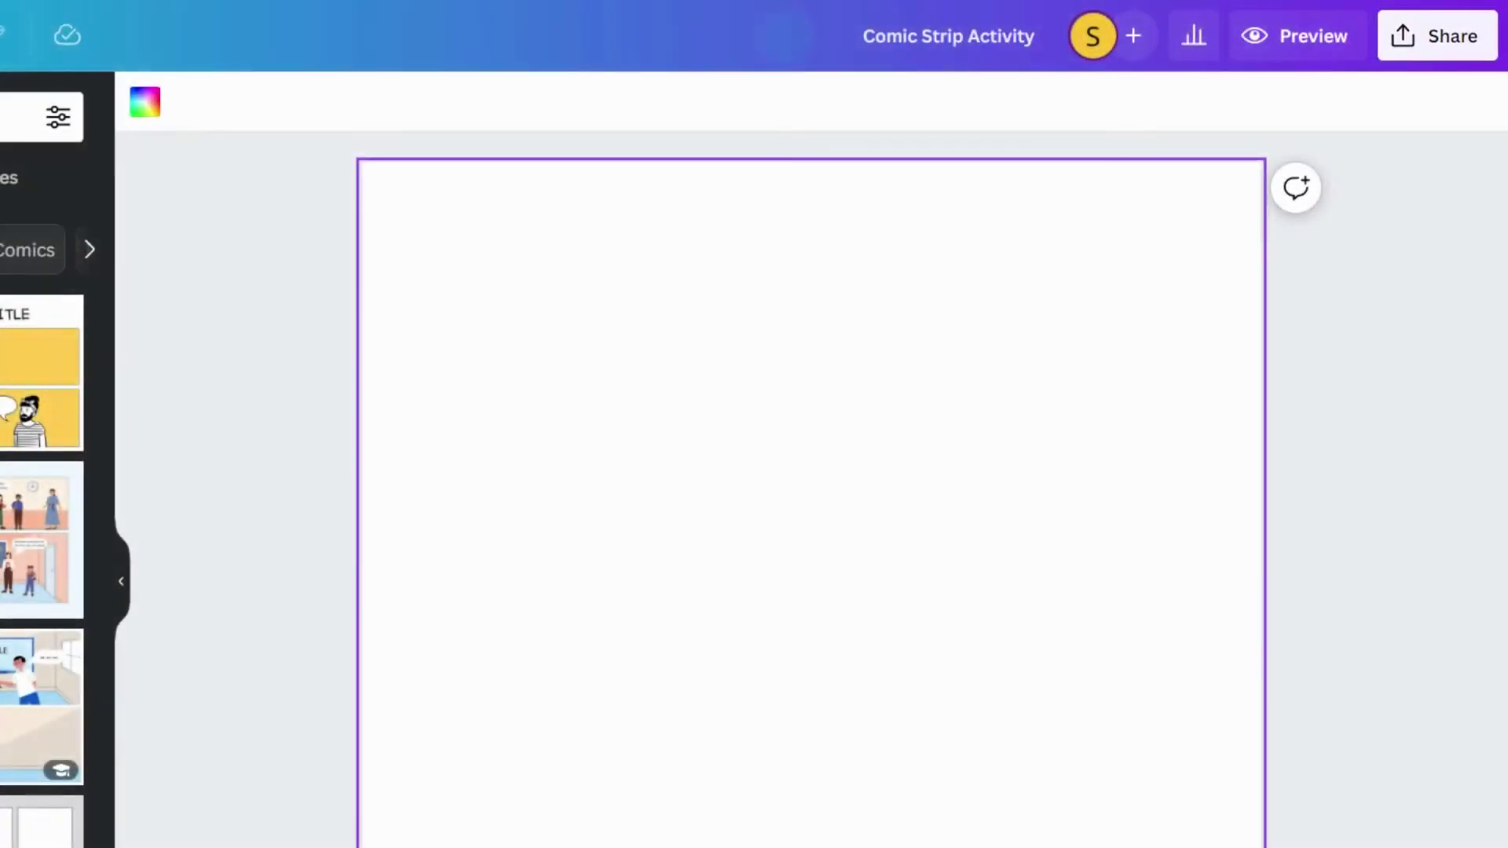
- Set the comic up as a Canva-submitted assignment with instructions 'Create a comic which shows how you can have a positive mindset.'
left_click(1437, 35)
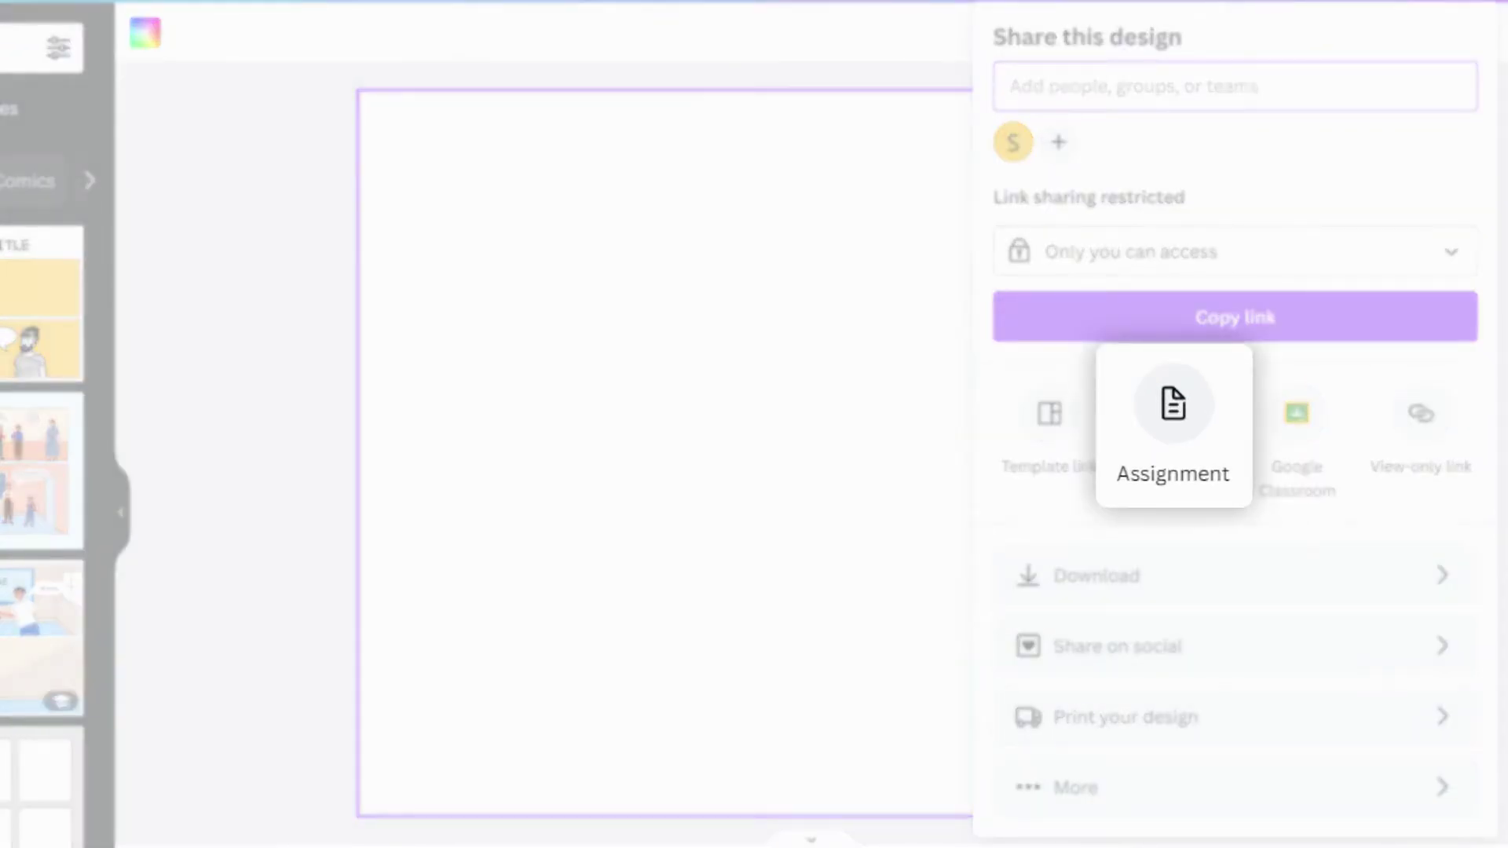
left_click(1173, 413)
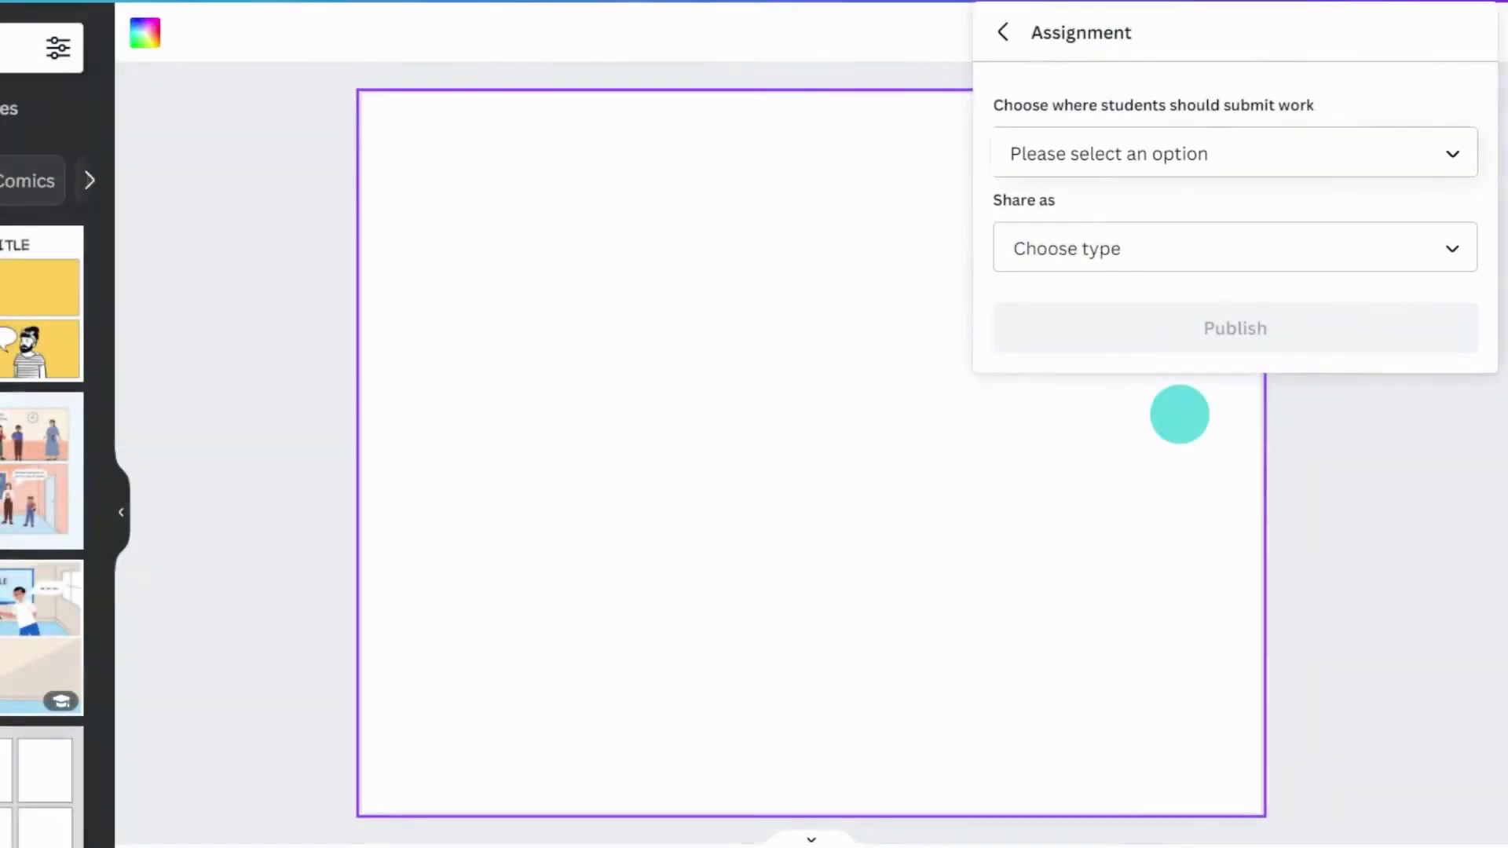
left_click(1178, 157)
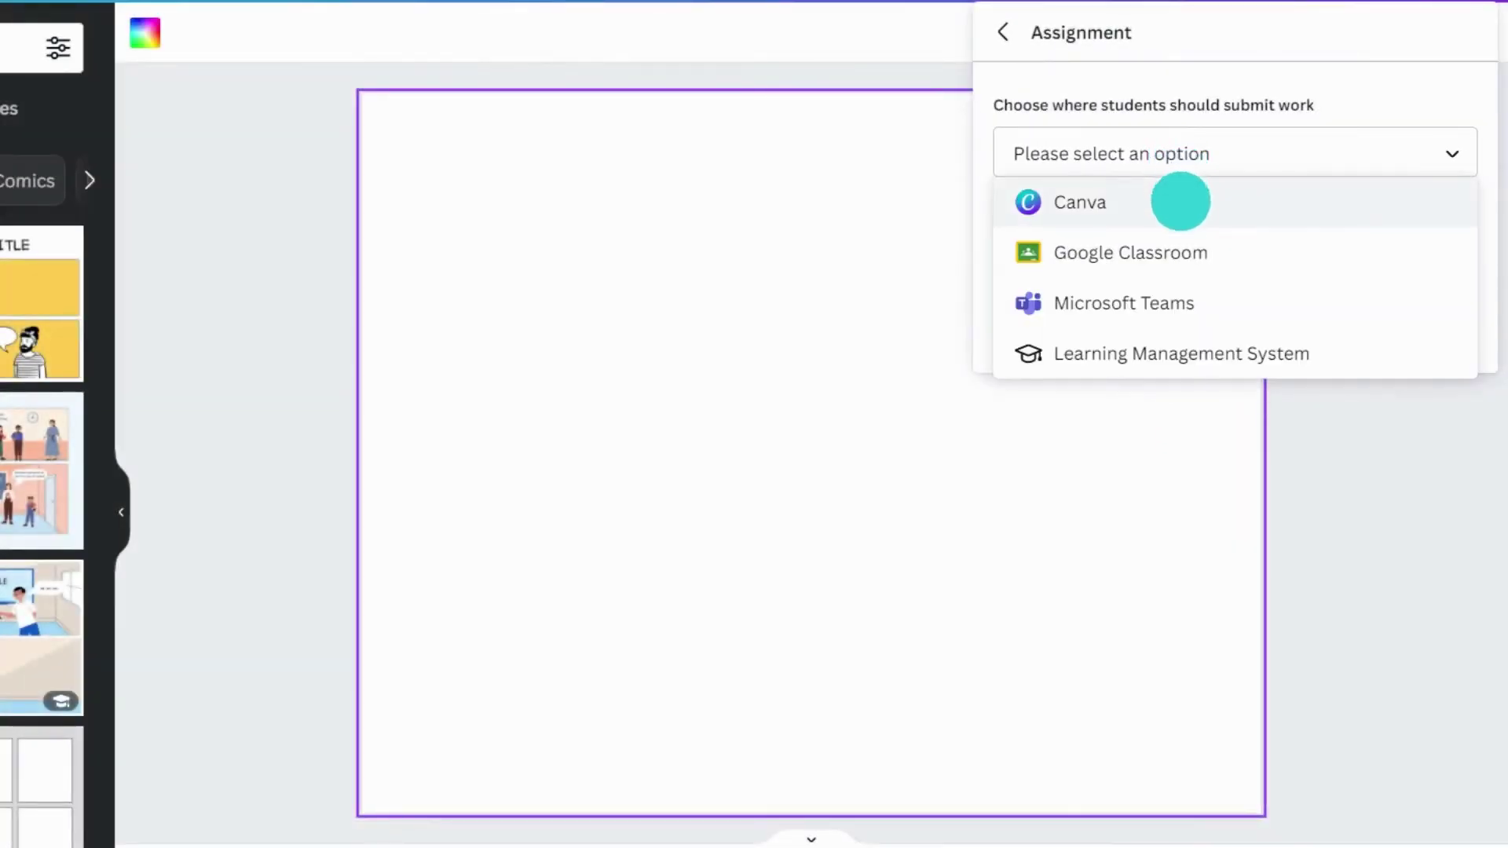
left_click(1181, 202)
left_click(1175, 363)
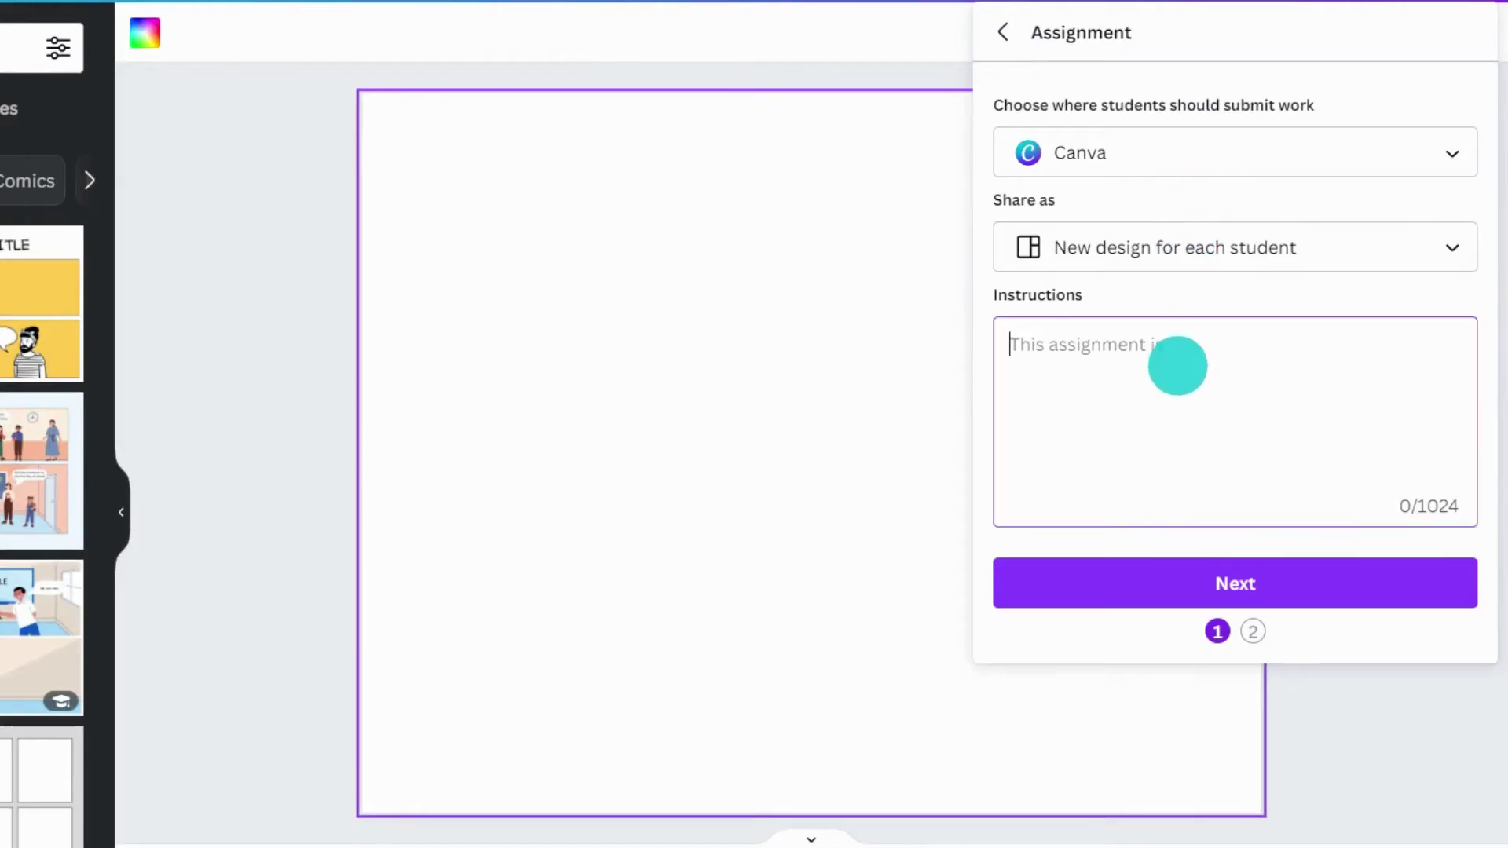
type("Create a comic which shows how you can have a positive mindset.")
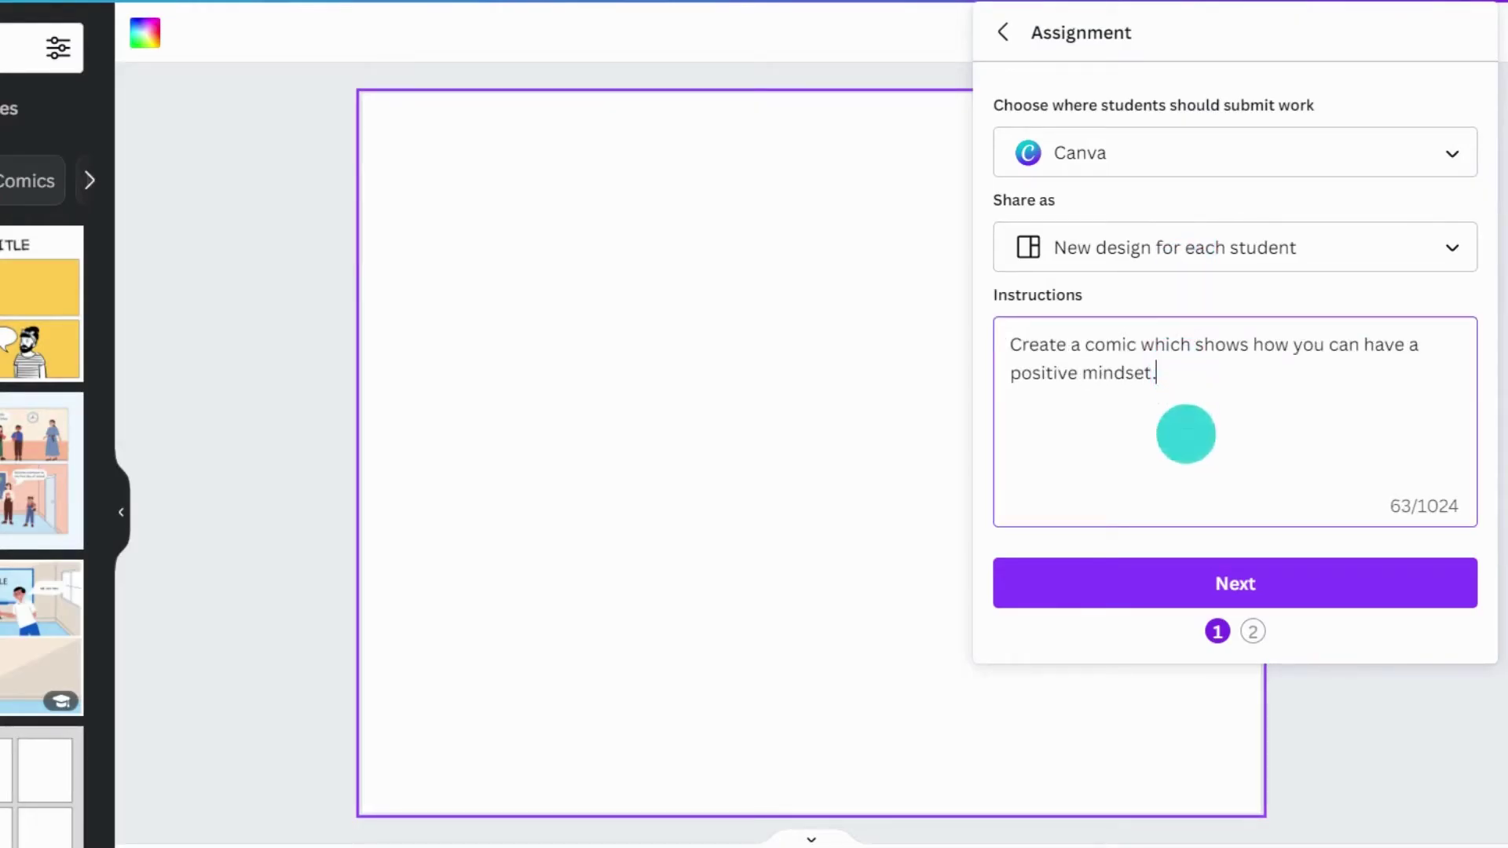
- Add one student as the assignment's recipient and publish it
left_click(1208, 586)
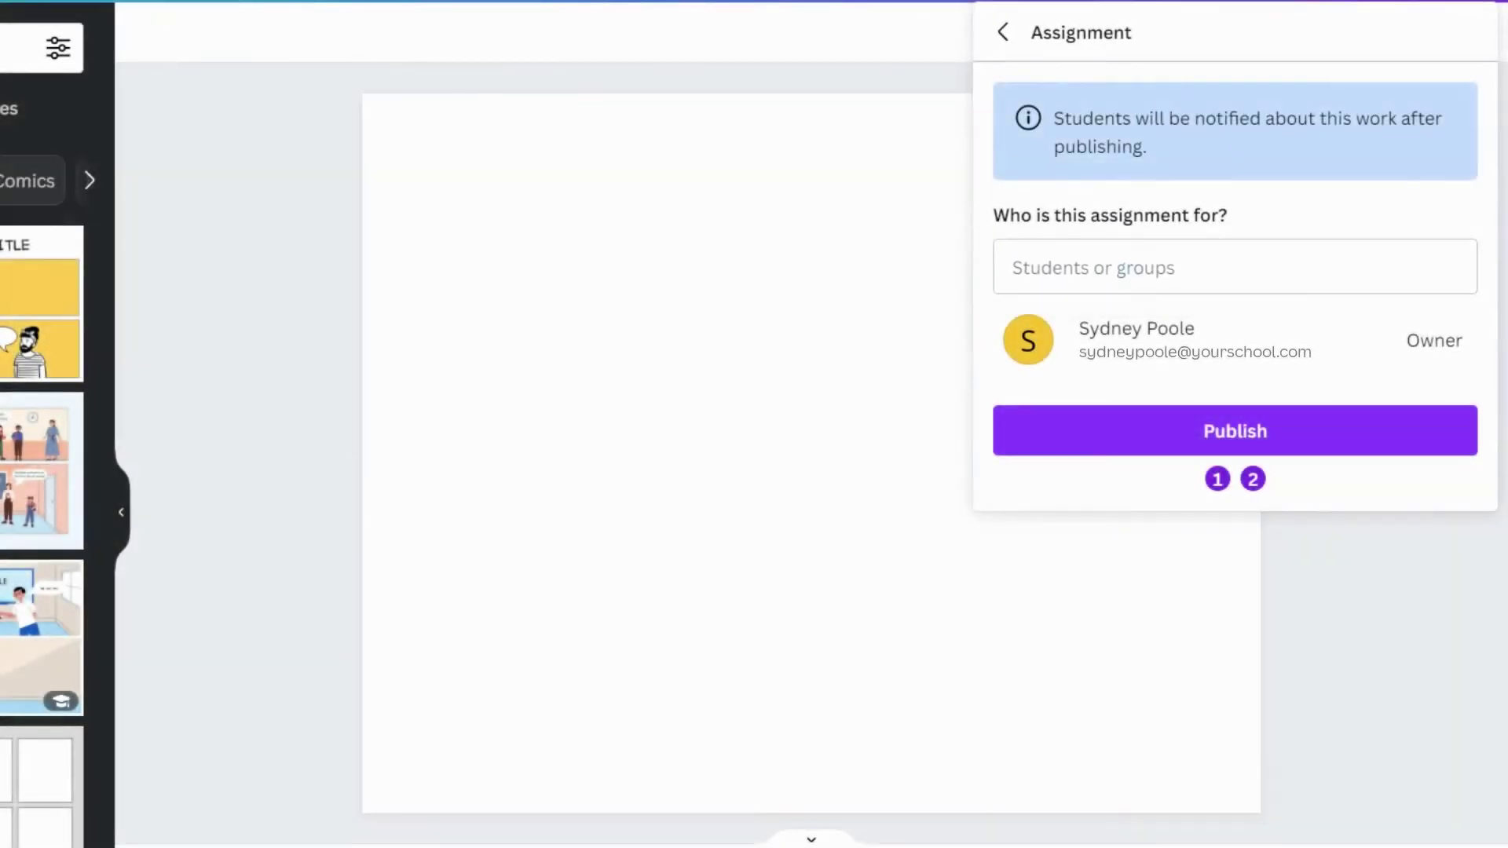
left_click(1118, 270)
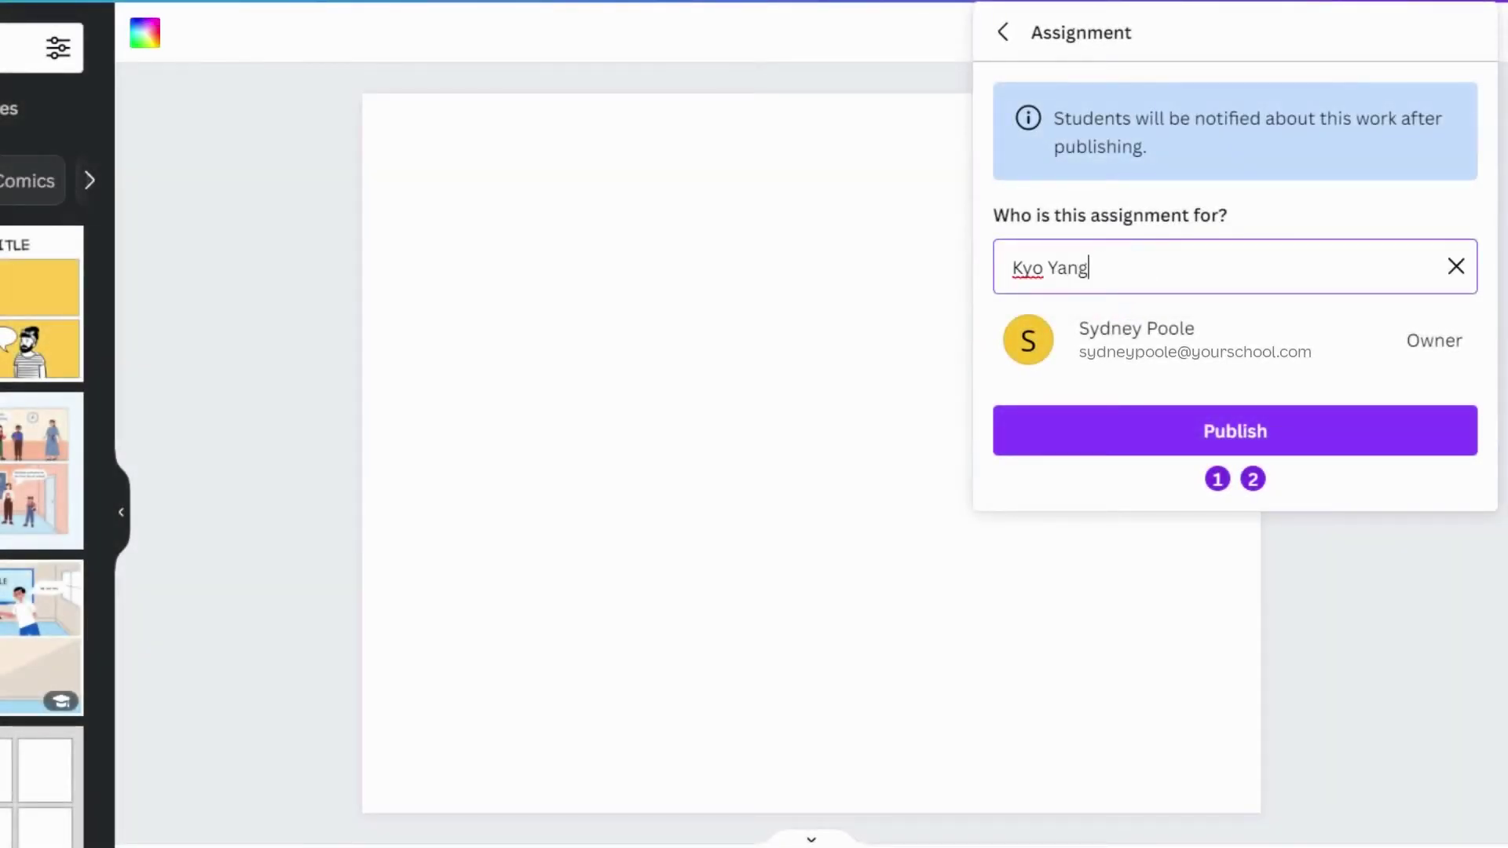
left_click(1185, 332)
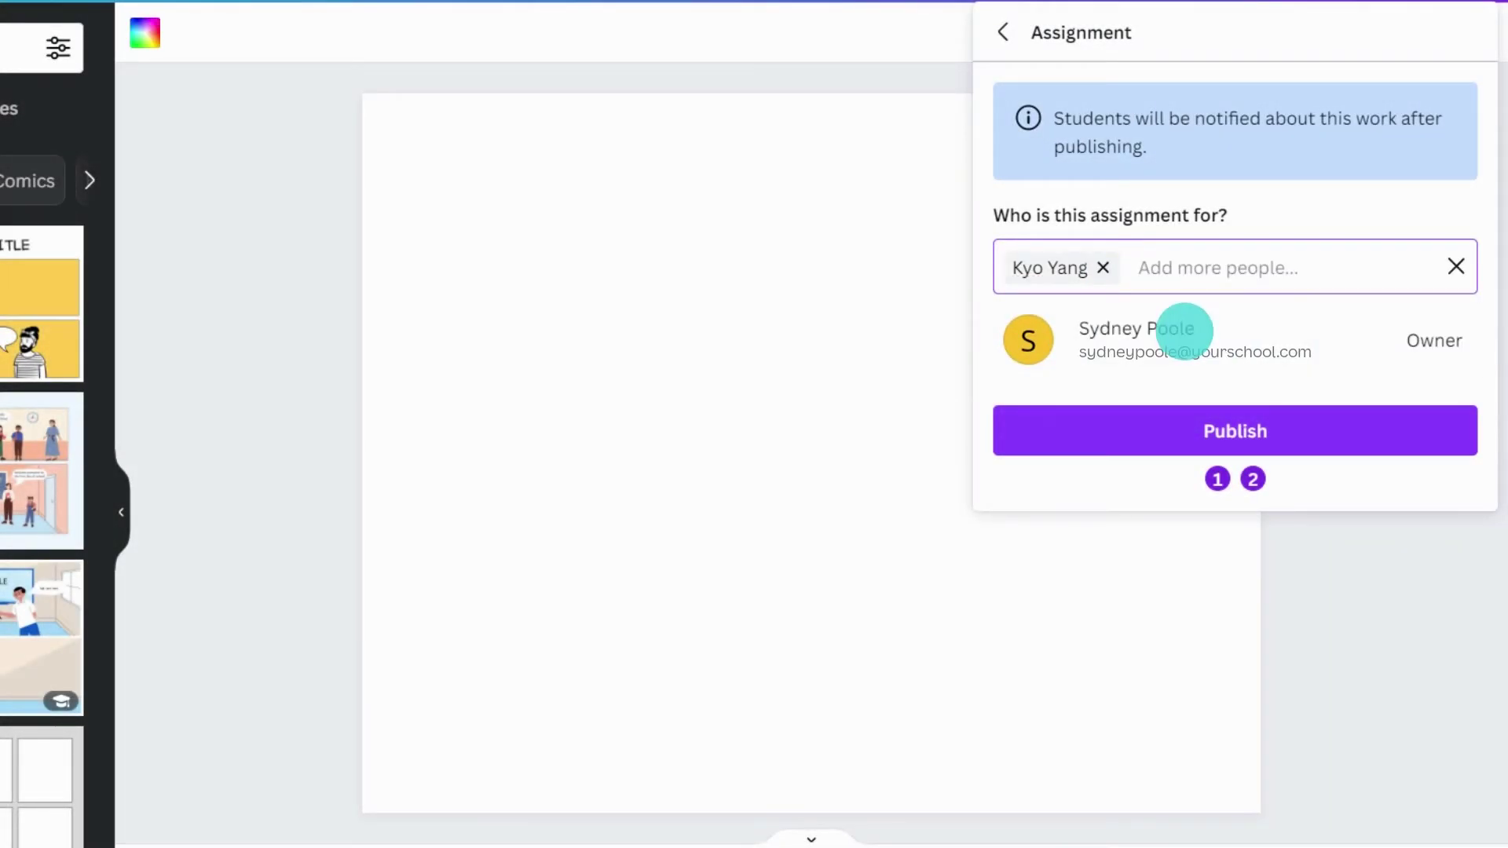
left_click(1222, 414)
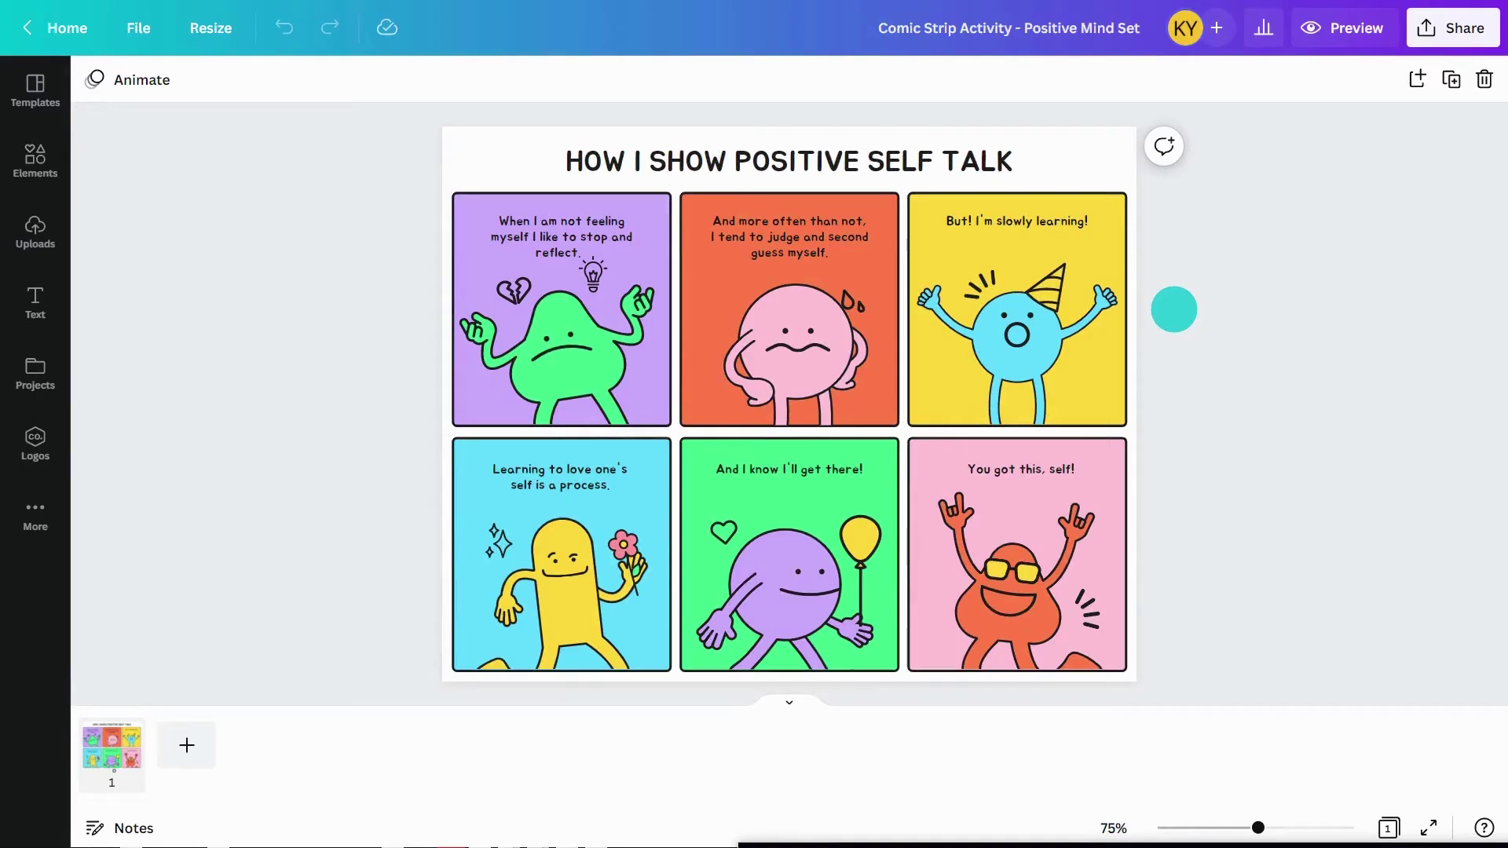
- Open the Send to teacher form for the comic and pick the teacher from the dropdown
left_click(1453, 28)
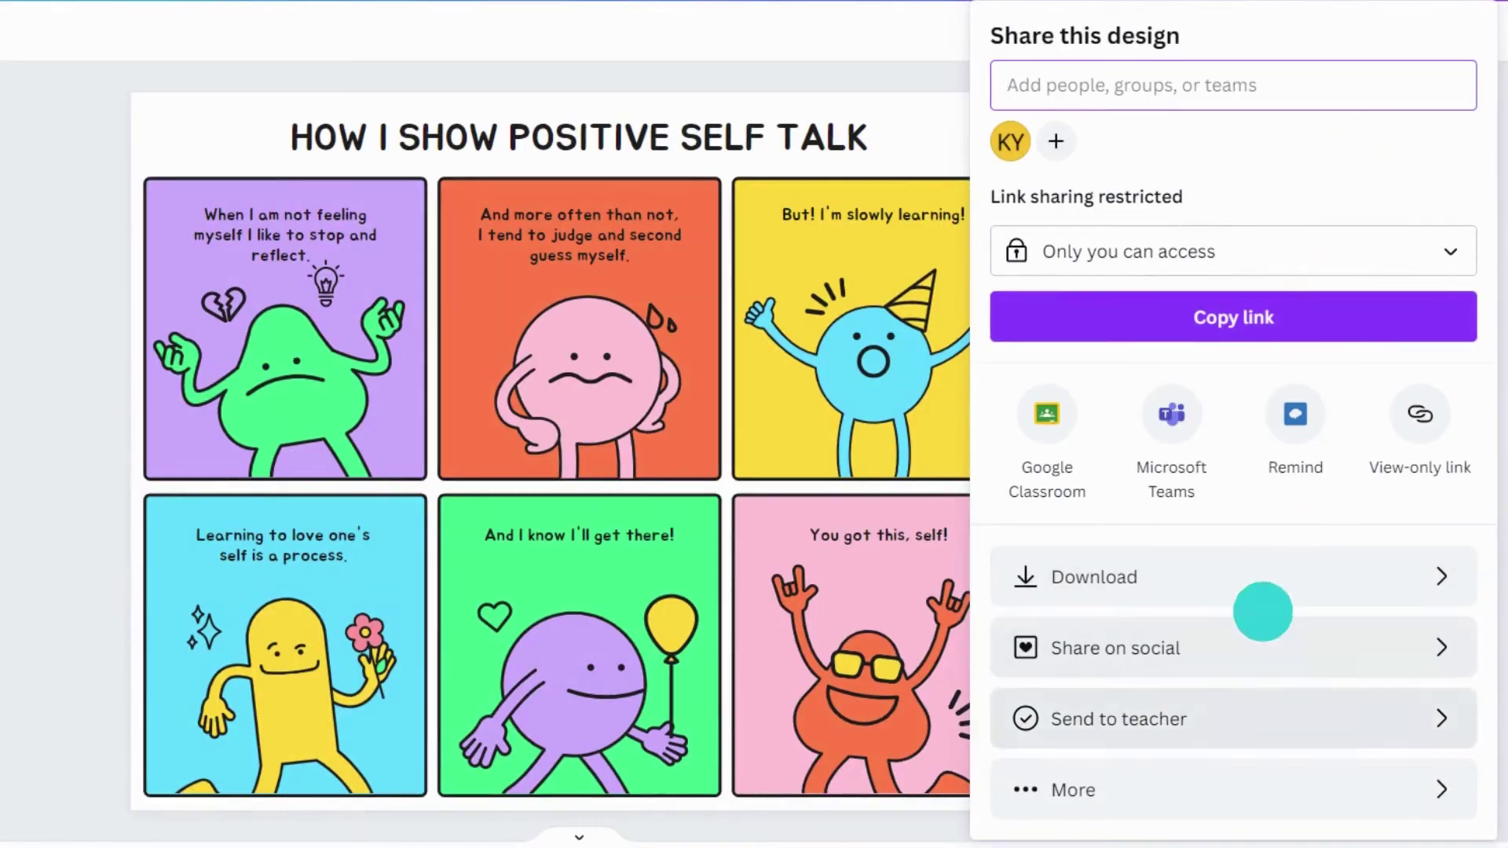
left_click(1239, 719)
left_click(1255, 143)
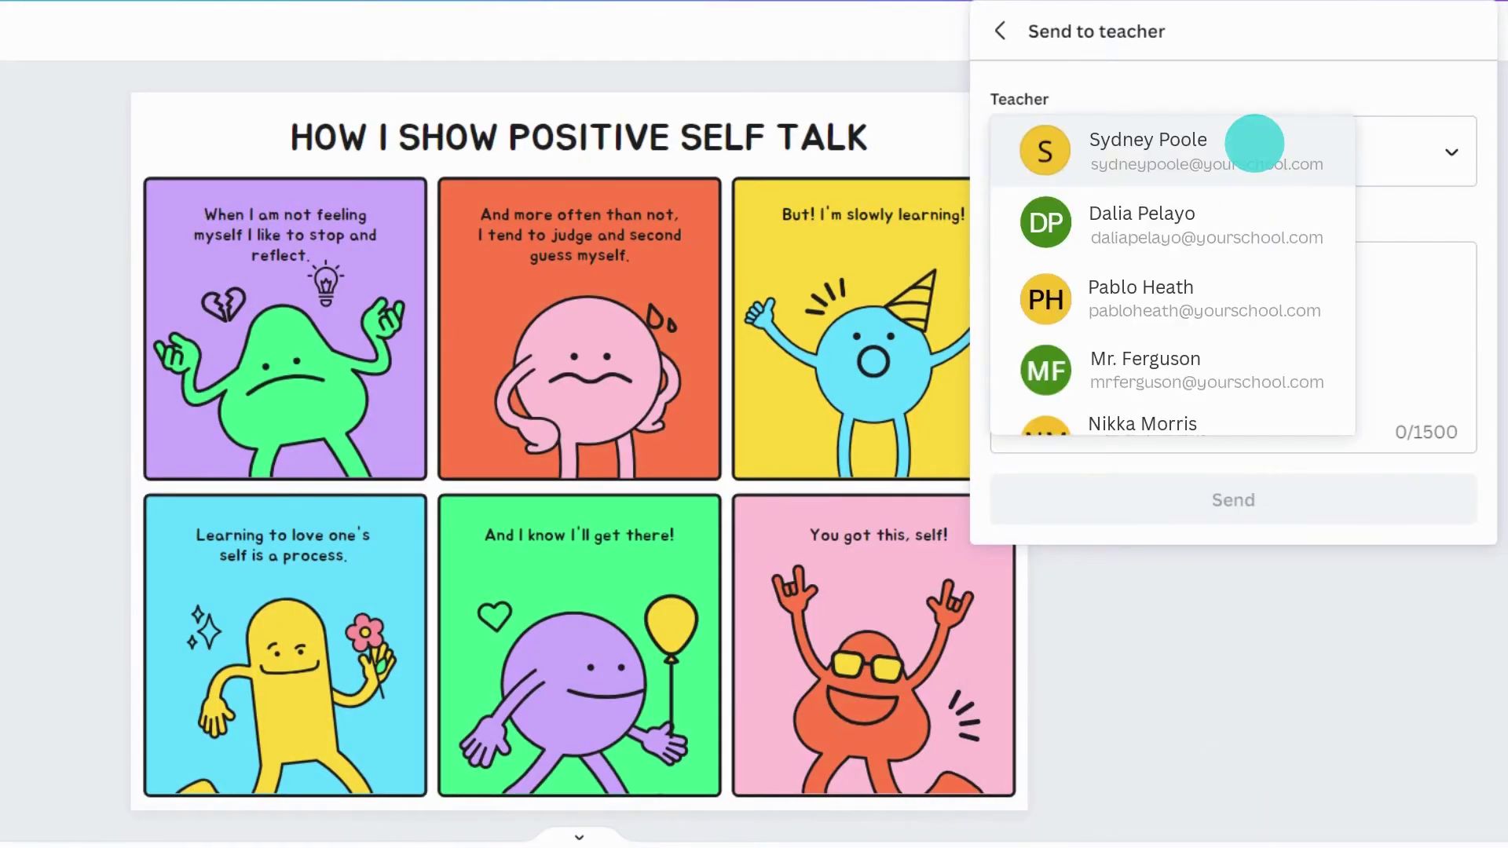
left_click(1255, 143)
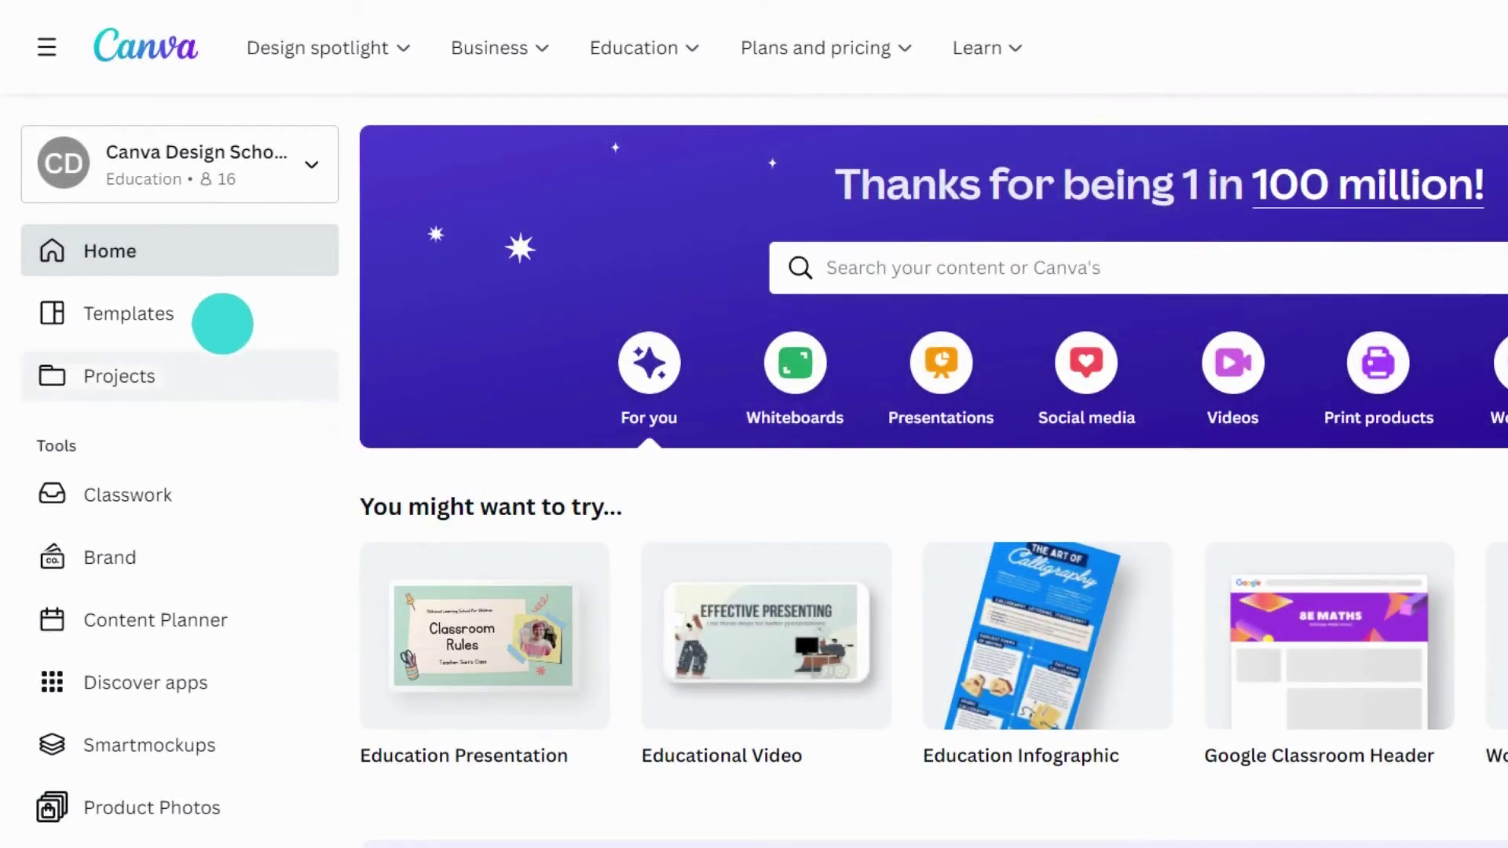
- Customize the hand-drawn explainer educational video template and title it 'Theories of Art - Art Assignment'
left_click(221, 315)
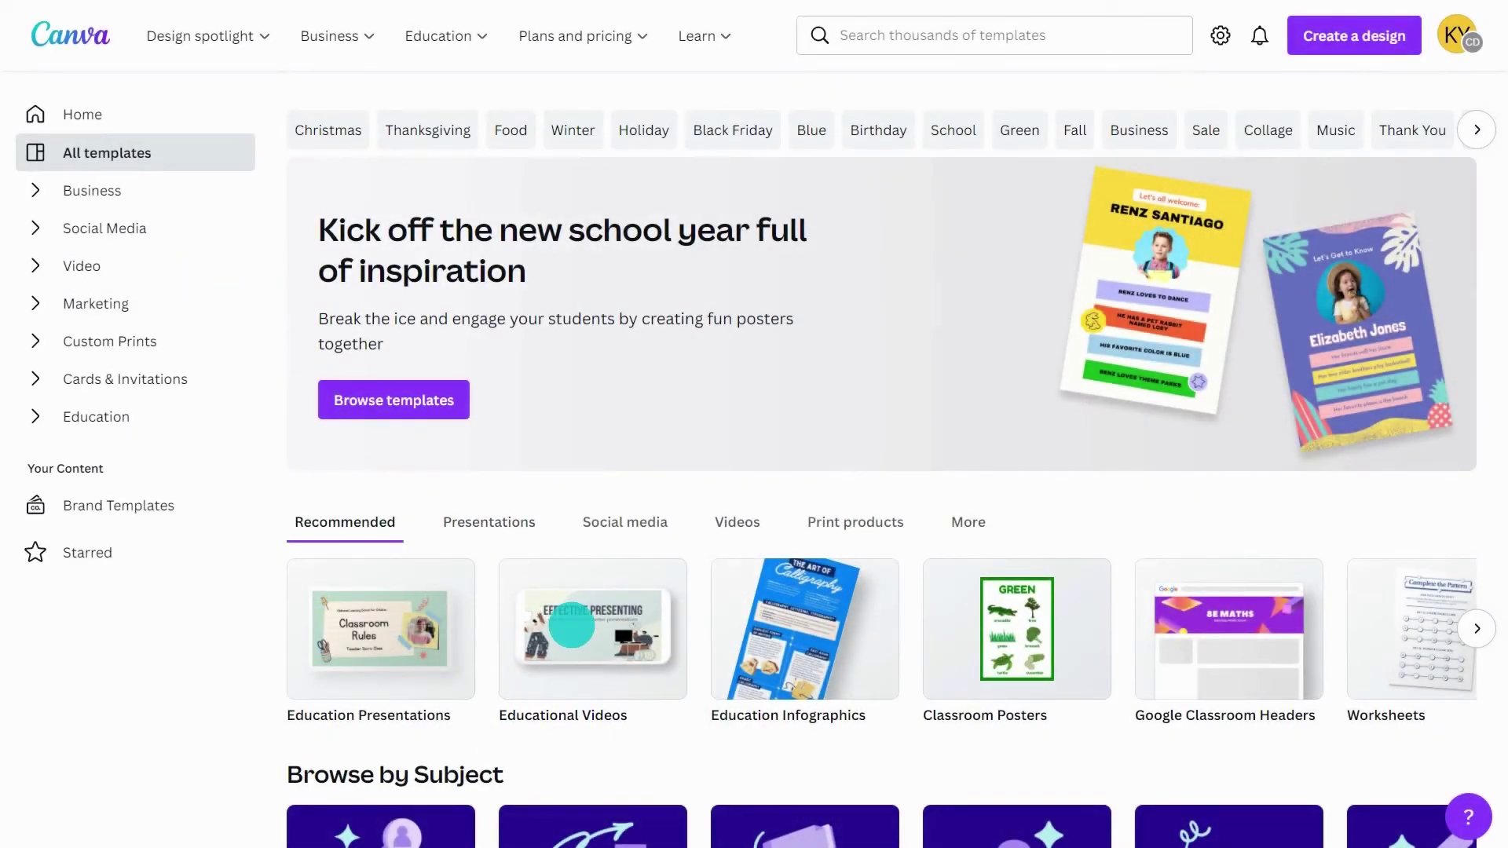
left_click(571, 626)
left_click(770, 601)
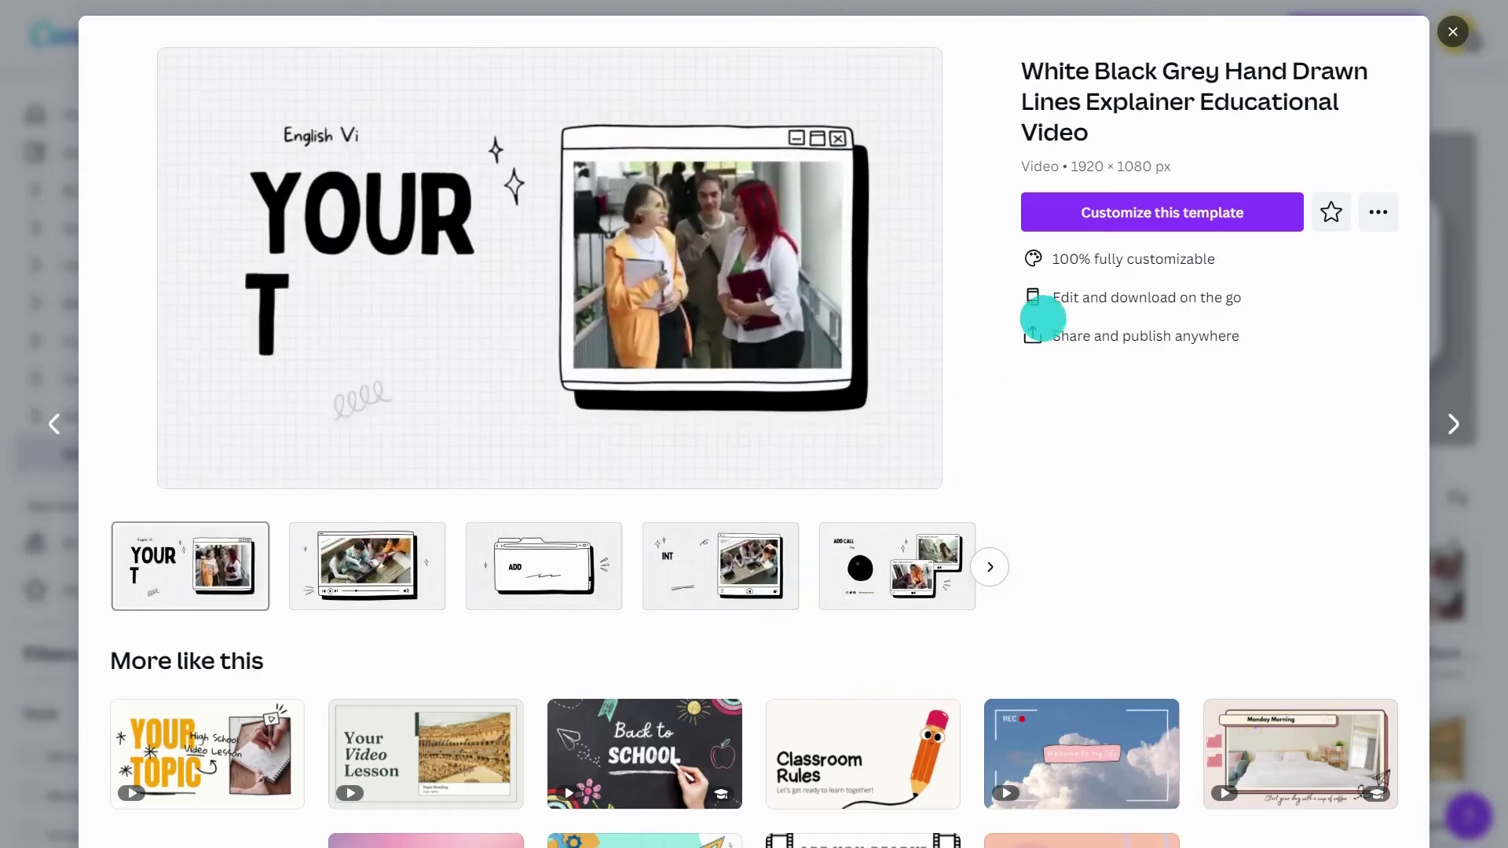
left_click(1026, 213)
left_click(967, 27)
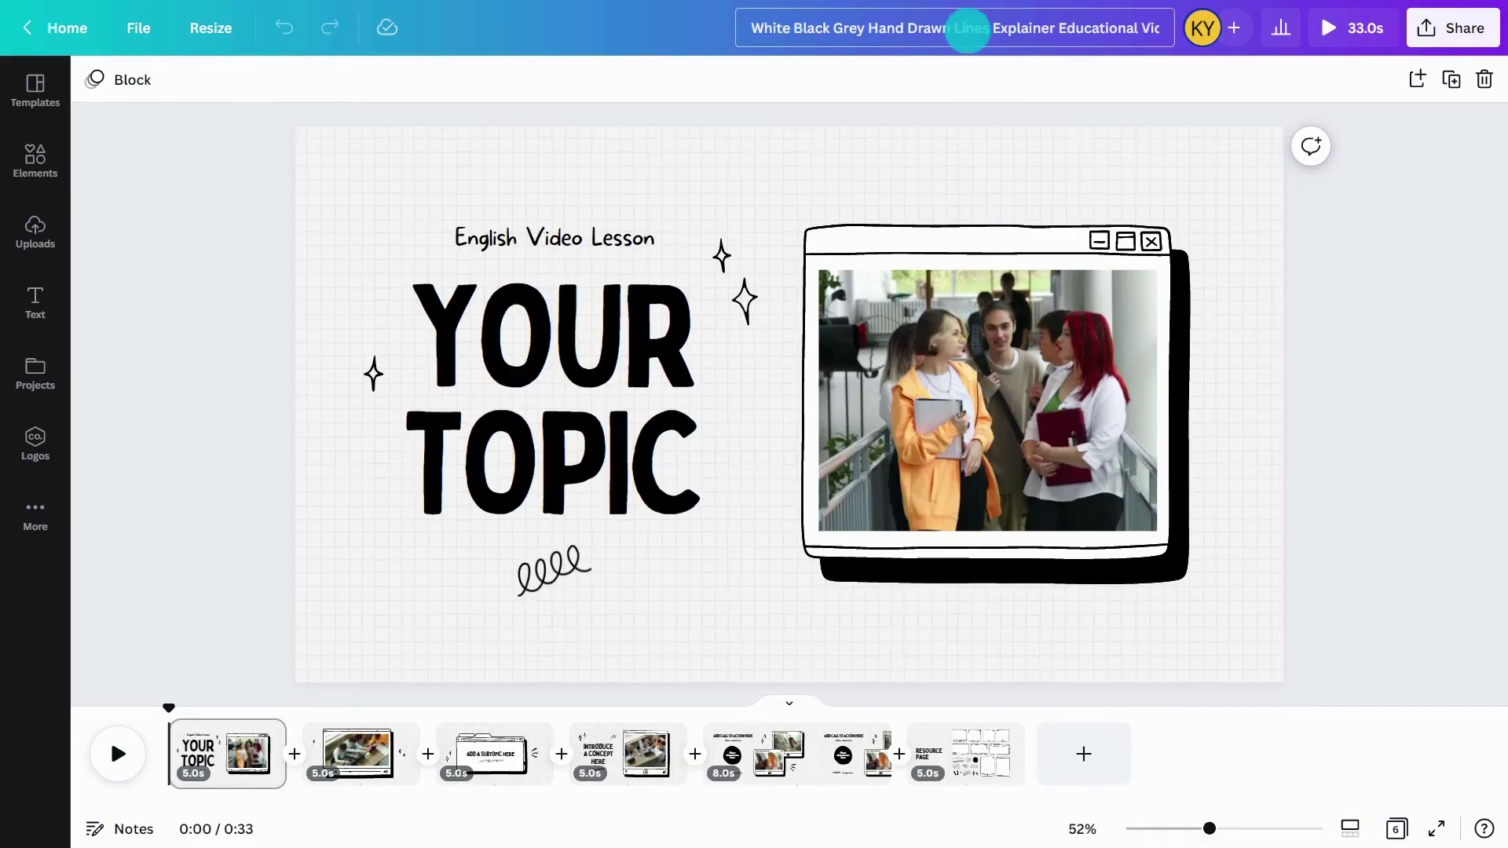
type("Theories of Art - Art Assignment")
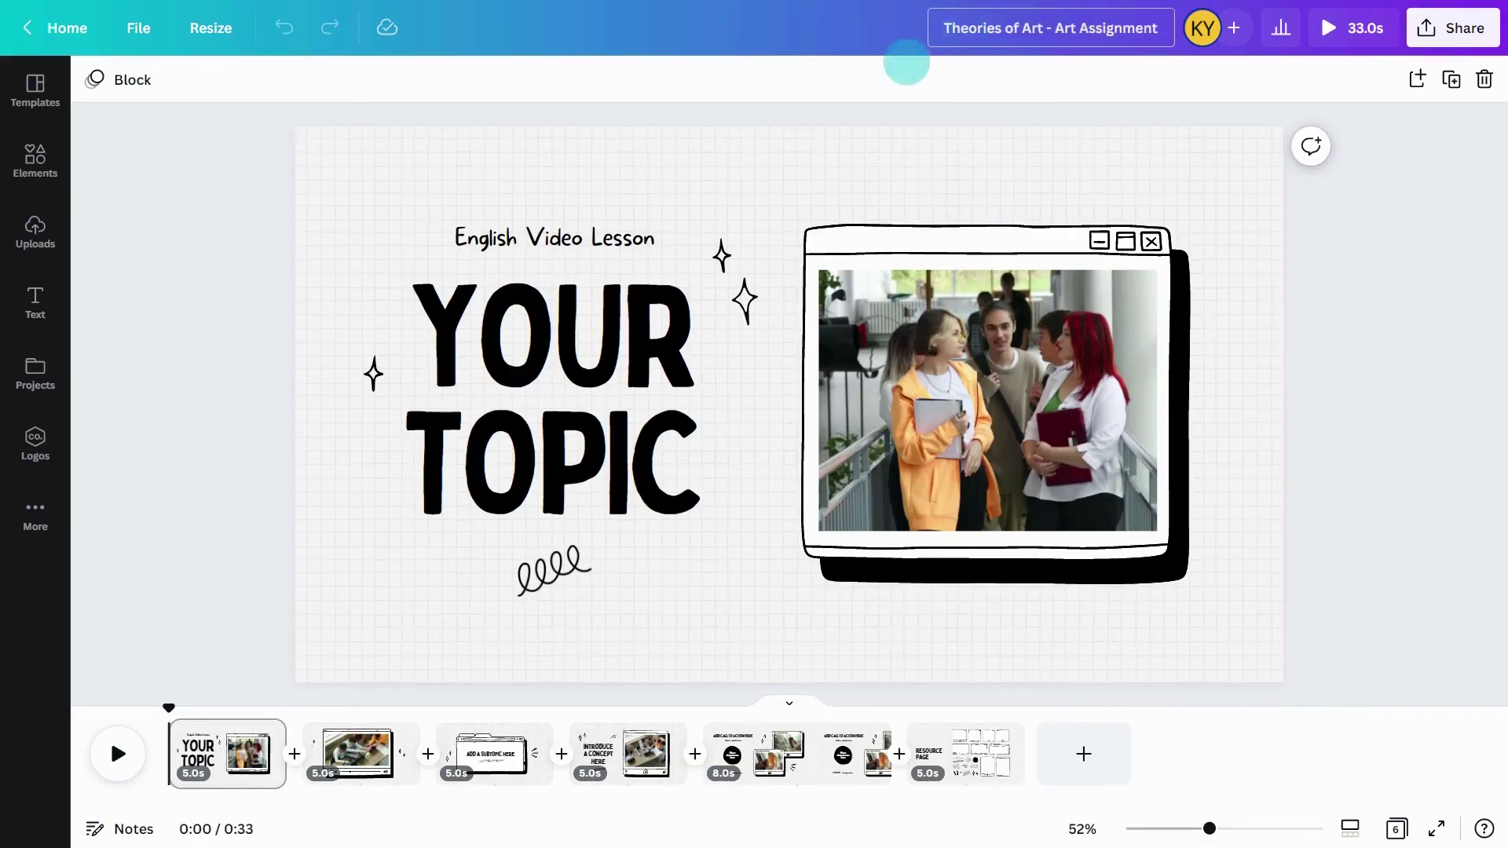
left_click(572, 236)
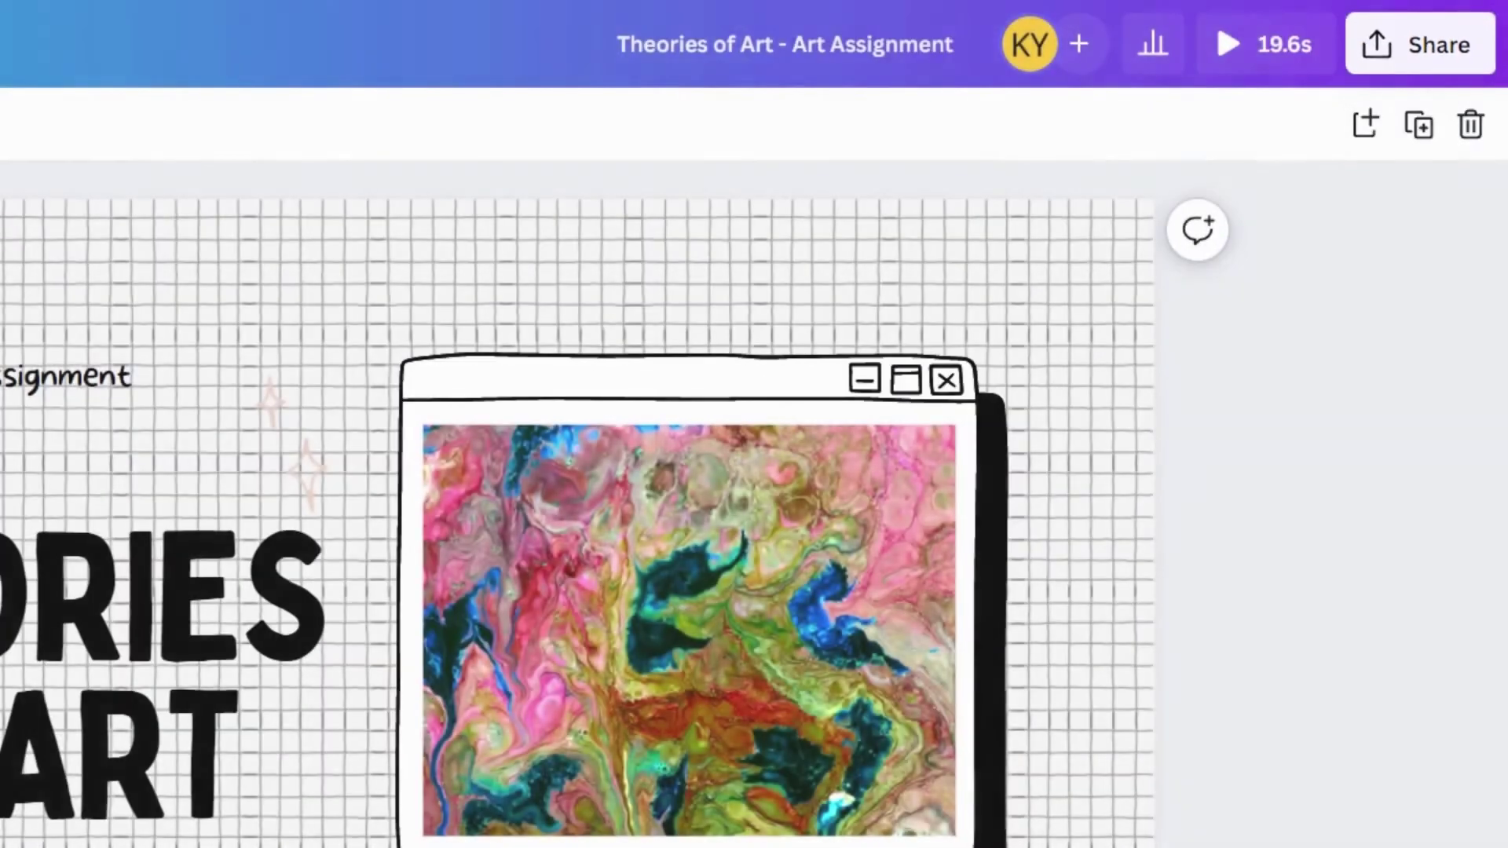
- Share the art video with the teacher, change their access to Can comment, and send it
left_click(1406, 47)
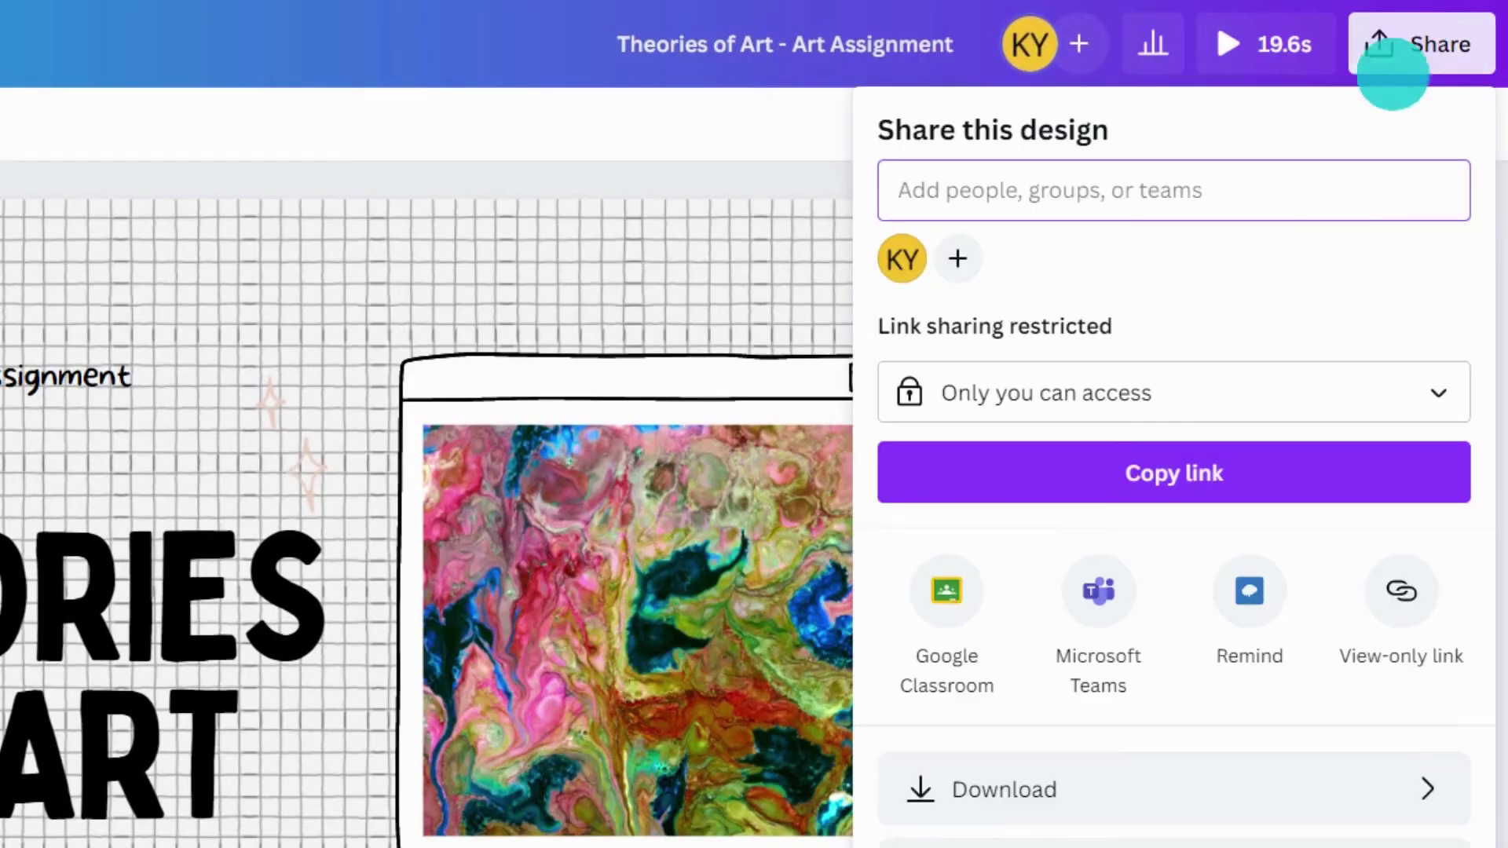
type("Sydney")
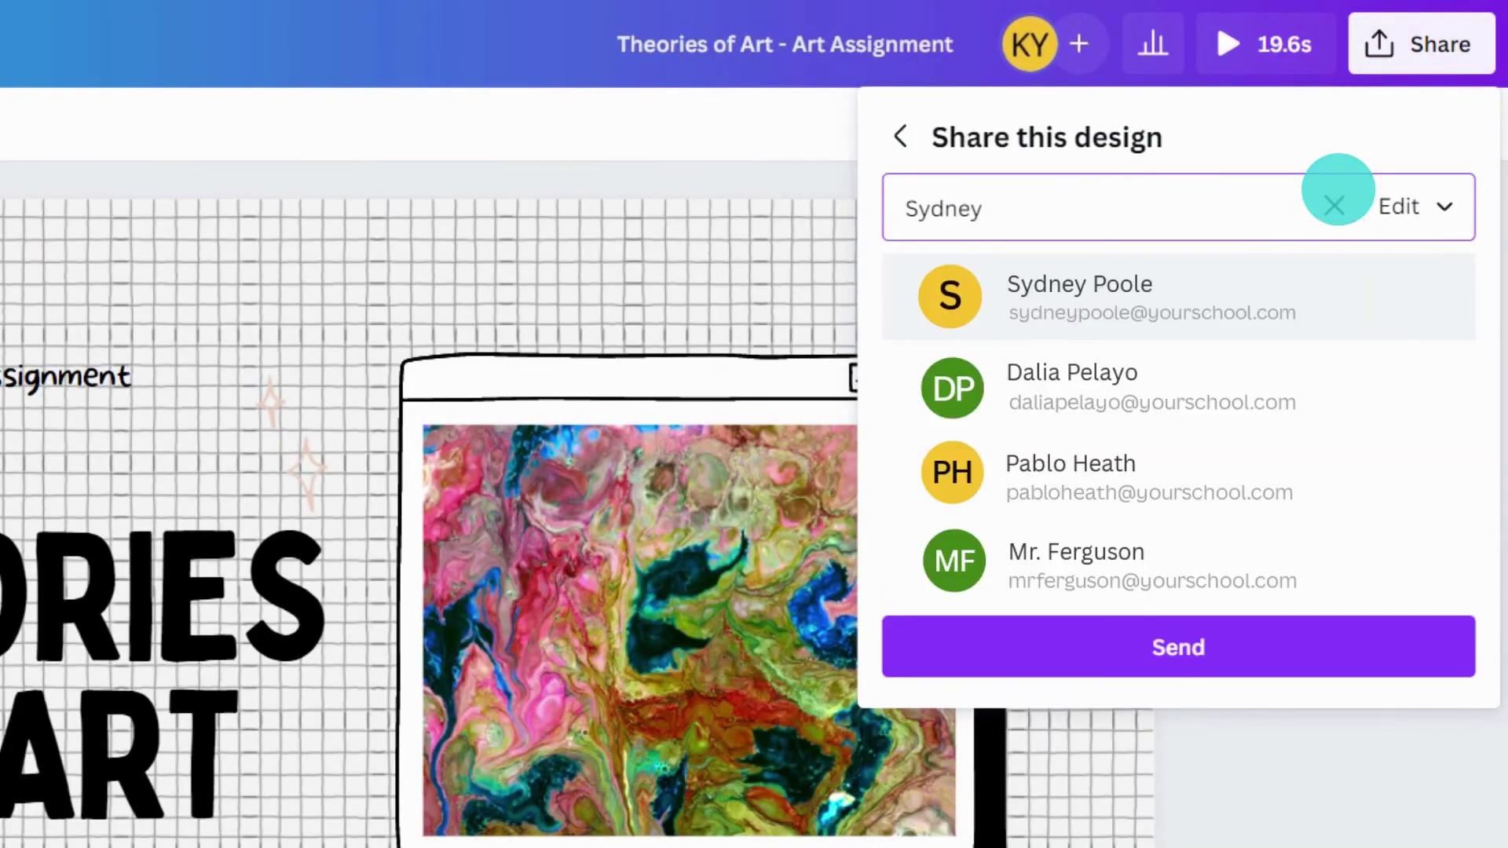
left_click(1144, 289)
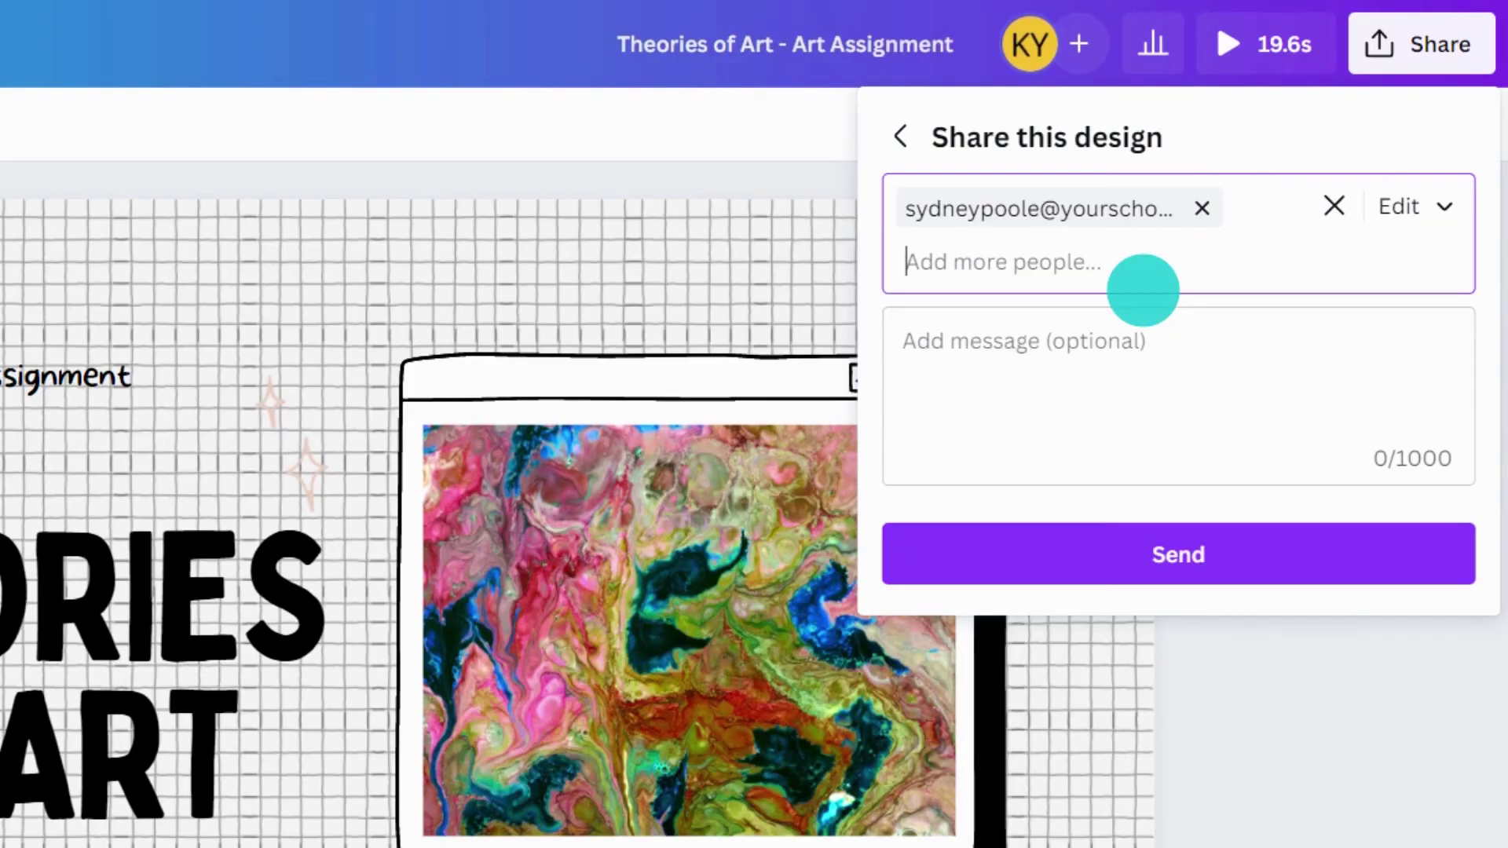
left_click(1406, 206)
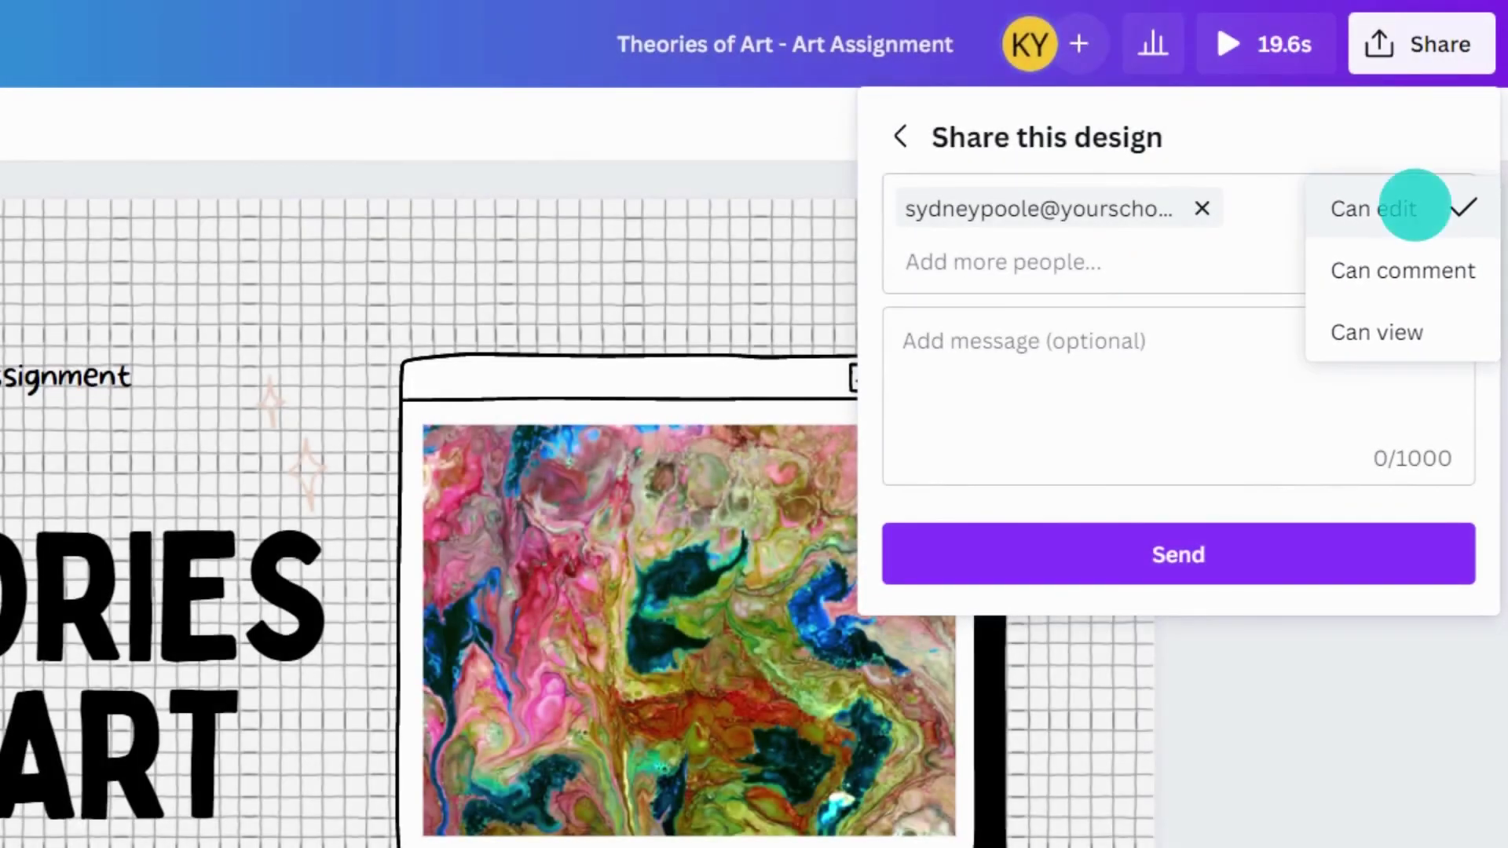
left_click(1406, 268)
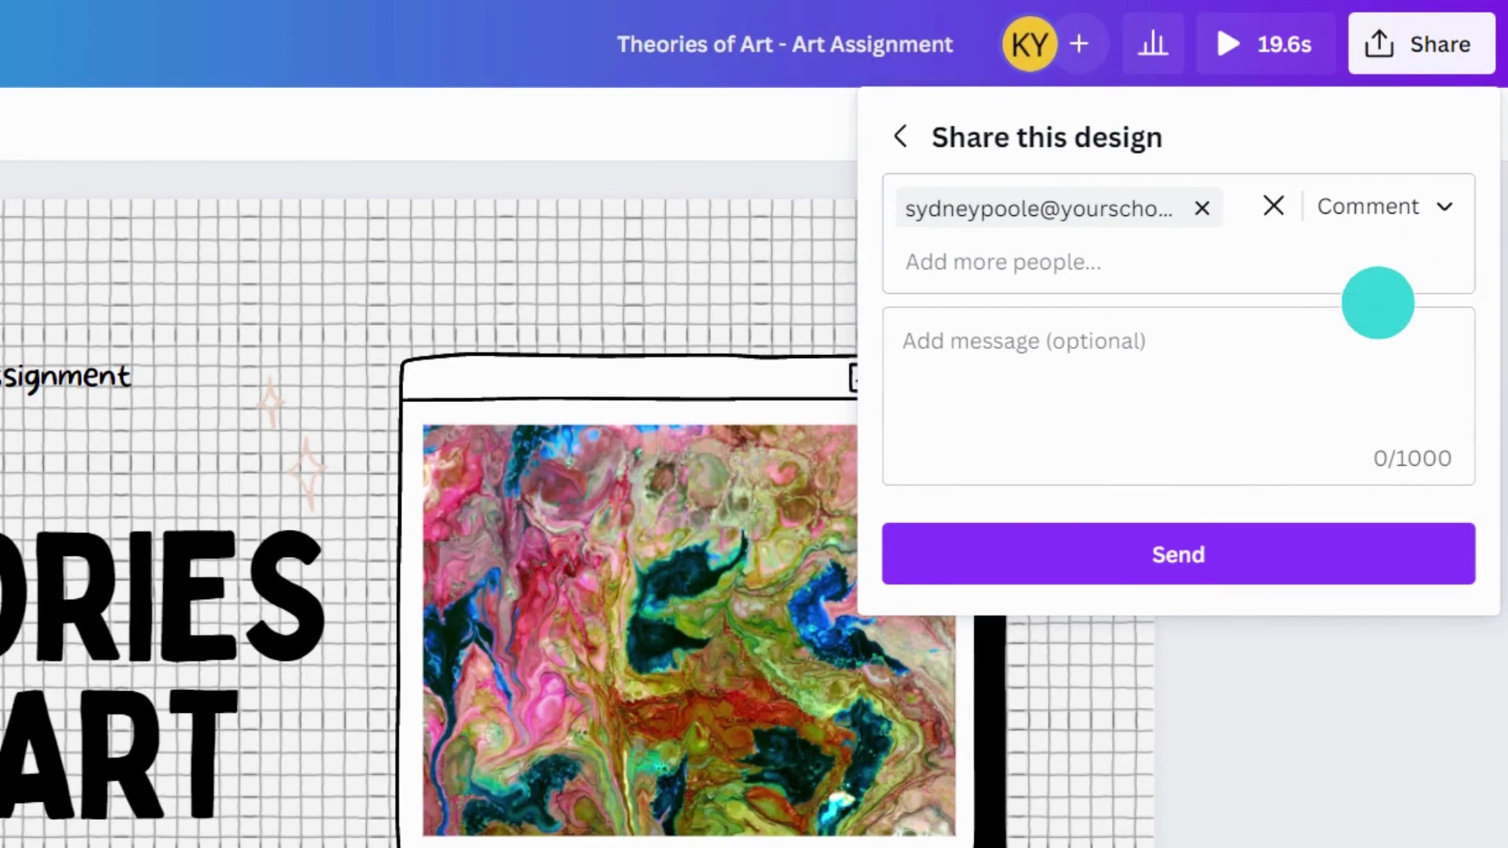
left_click(1175, 545)
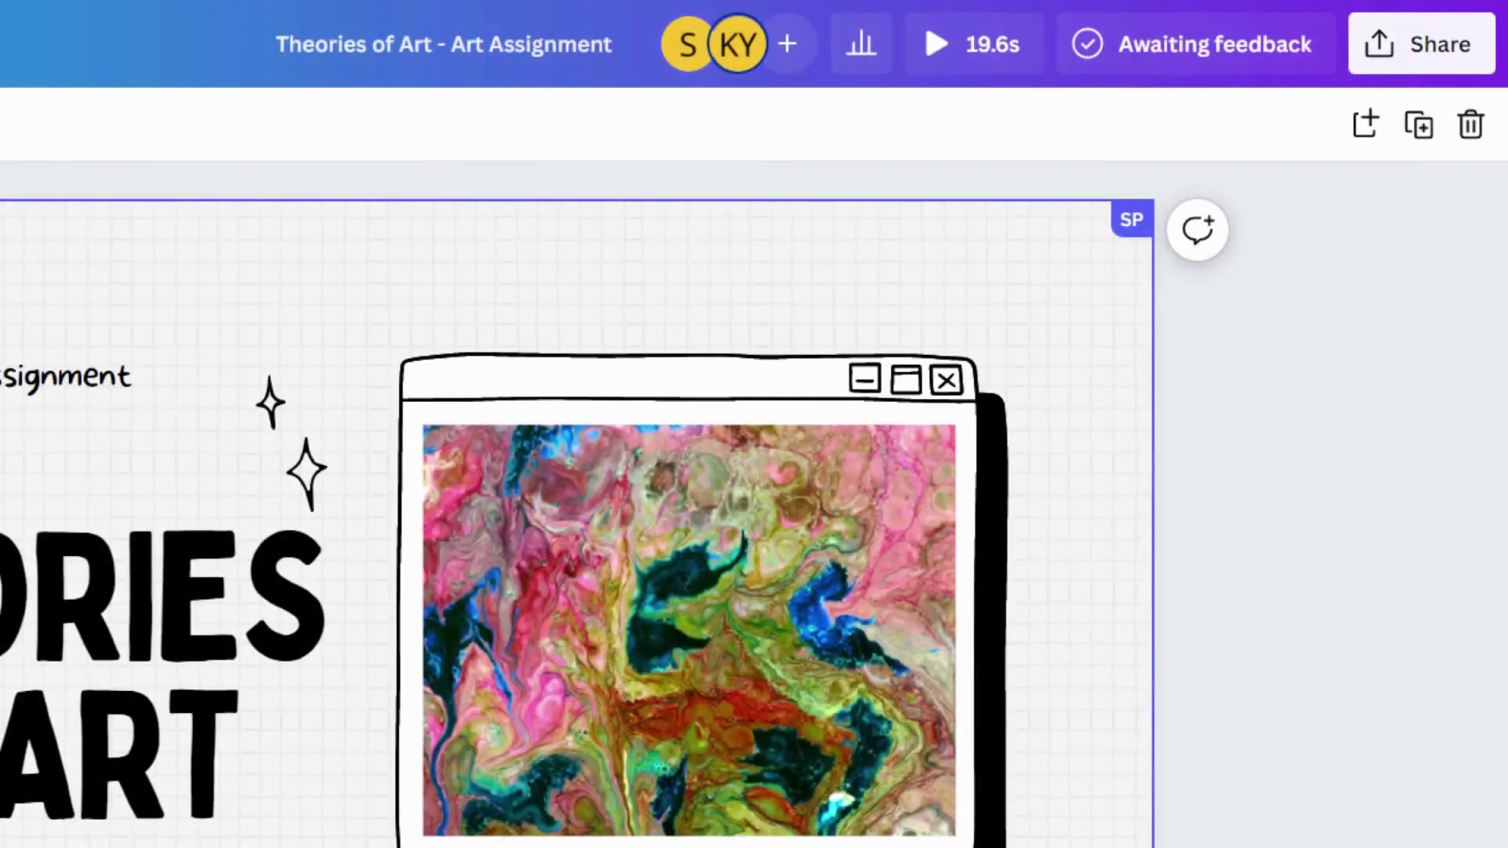